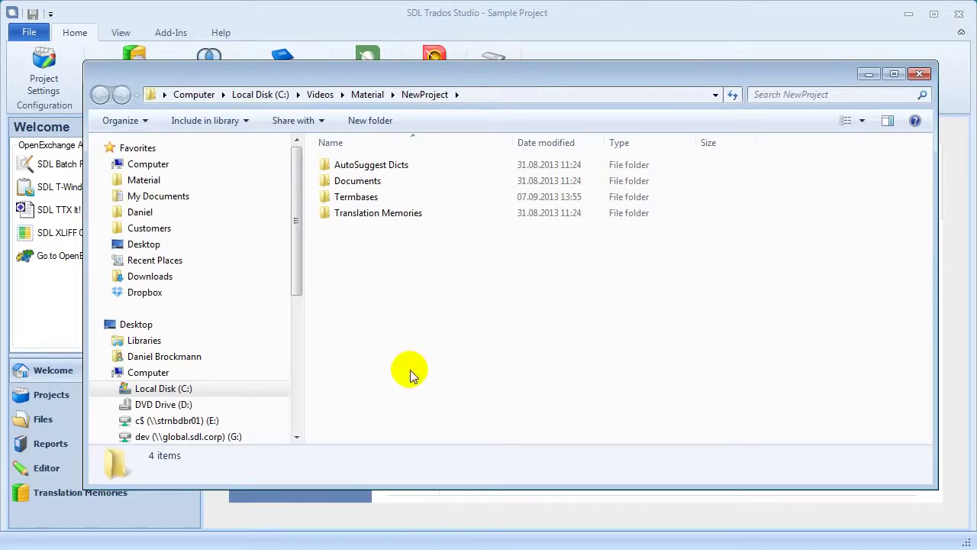
Look through the contents of the Documents and AutoSuggest Dicts folders inside NewProject.
{"action": "double_click", "coordinate": [357, 183]}
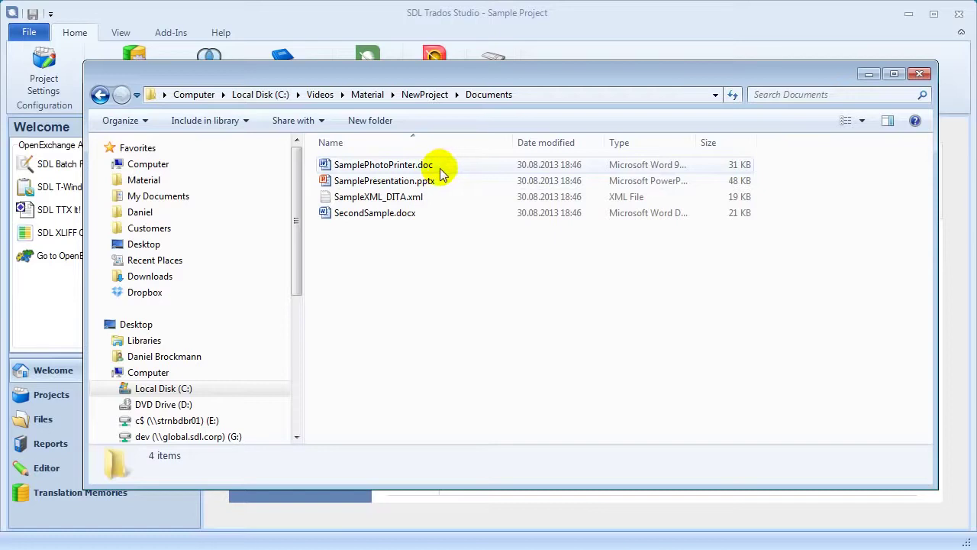
{"action": "mouse_move", "coordinate": [446, 189]}
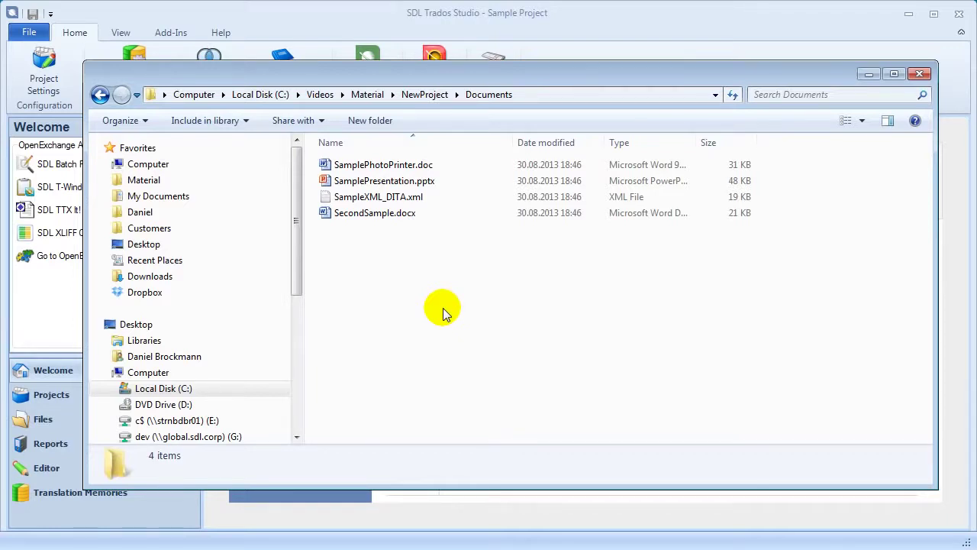
{"action": "key", "text": "alt+Left"}
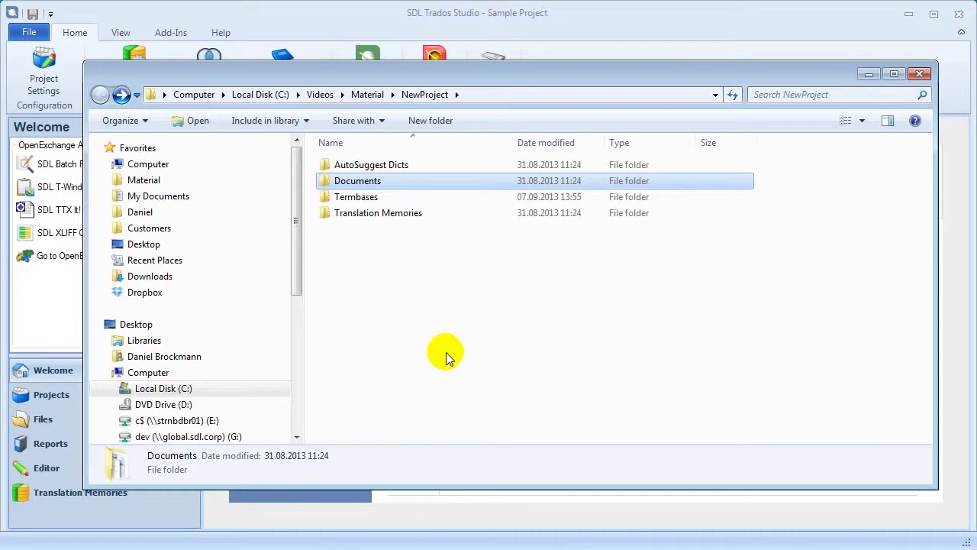
{"action": "double_click", "coordinate": [390, 165]}
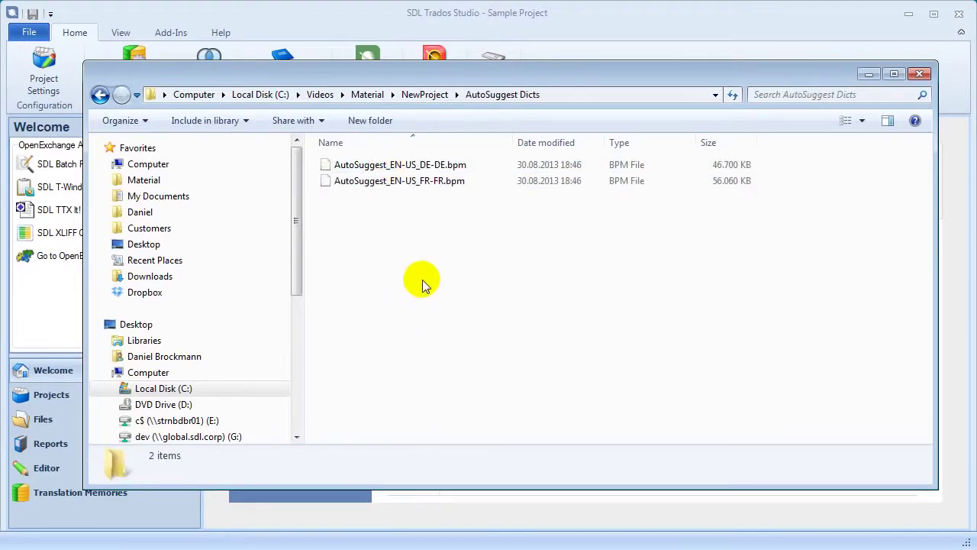
{"action": "key", "text": "BackSpace"}
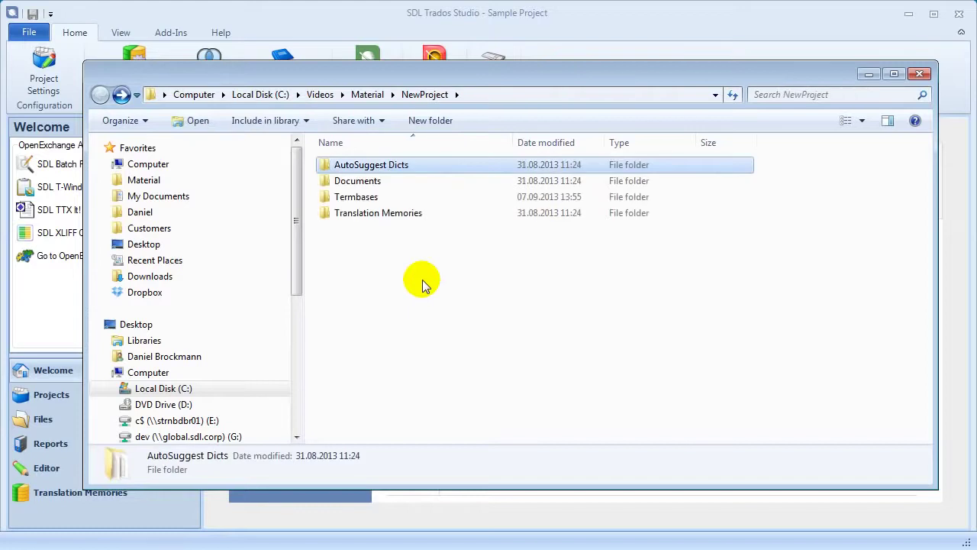
Look through the Termbases and Translation Memories folders, and return to SDL Trados Studio by minimizing the file window.
{"action": "key", "text": "Down"}
{"action": "key", "text": "Down"}
{"action": "key", "text": "Return"}
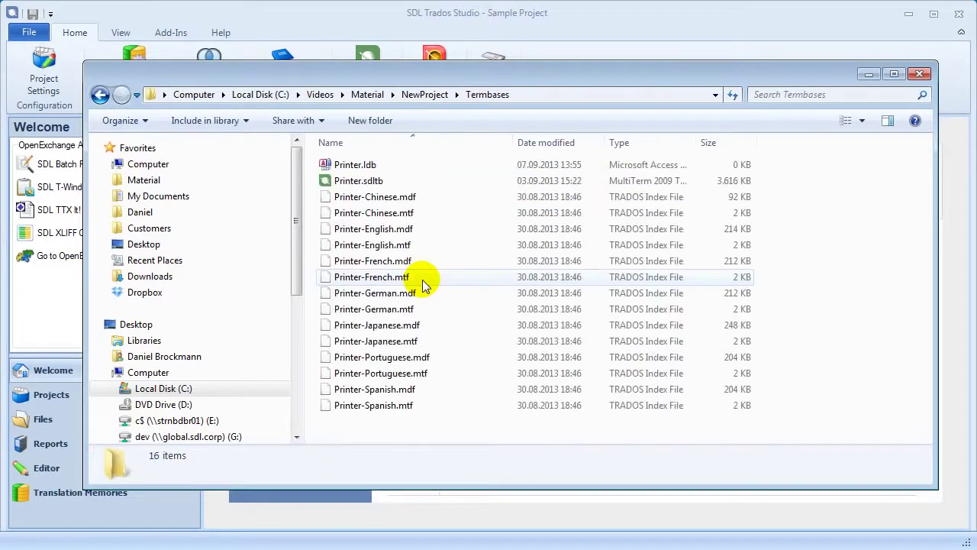
{"action": "key", "text": "BackSpace"}
{"action": "key", "text": "Down"}
{"action": "key", "text": "Return"}
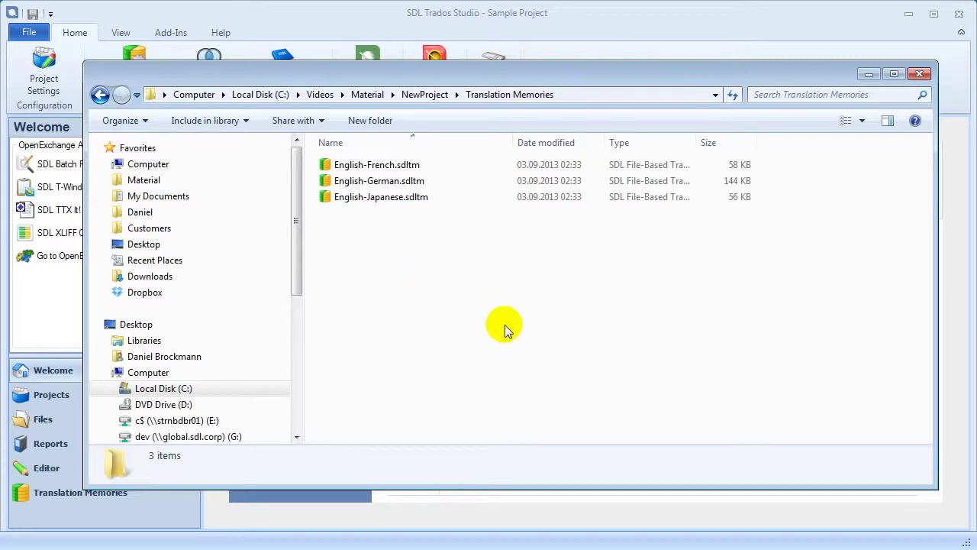
{"action": "key", "text": "BackSpace"}
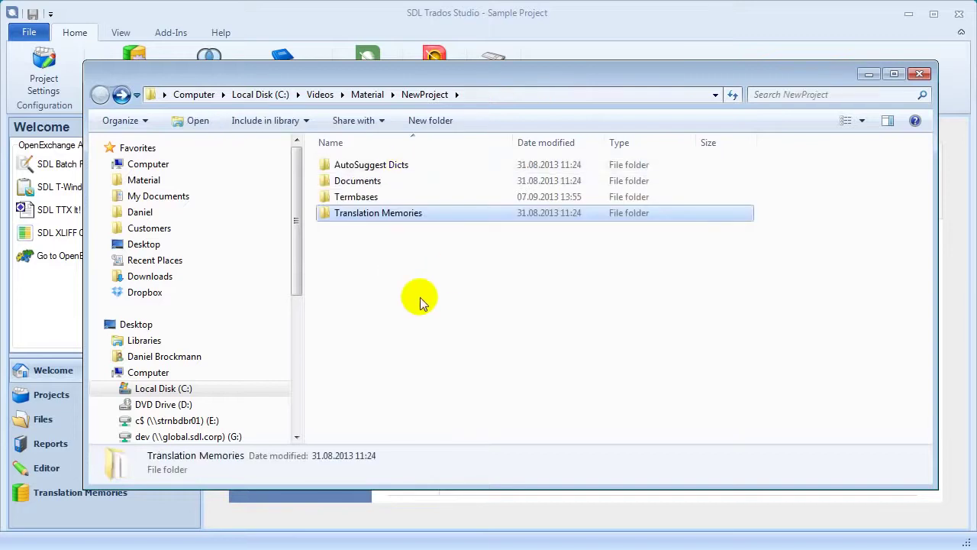
{"action": "left_click", "coordinate": [868, 75]}
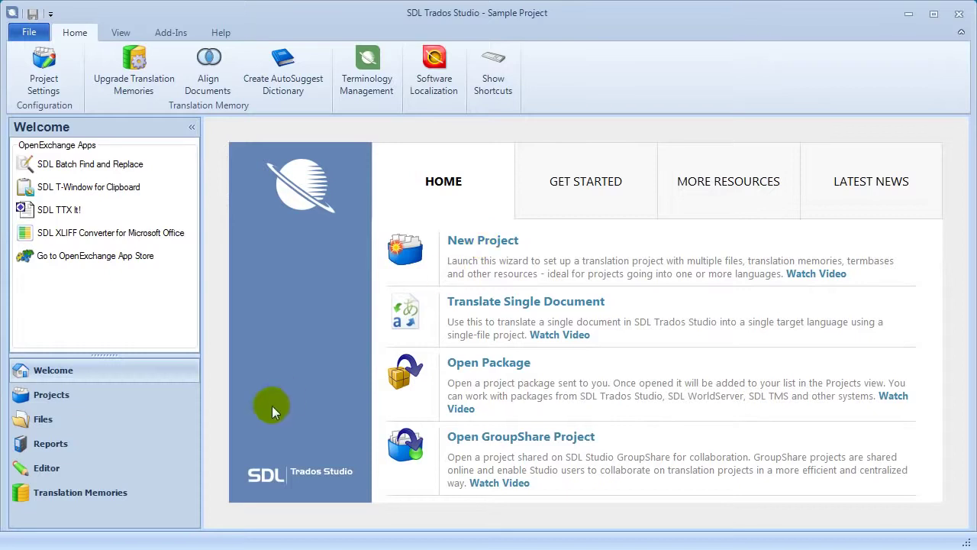
Switch to the Projects view.
{"action": "left_click", "coordinate": [133, 397]}
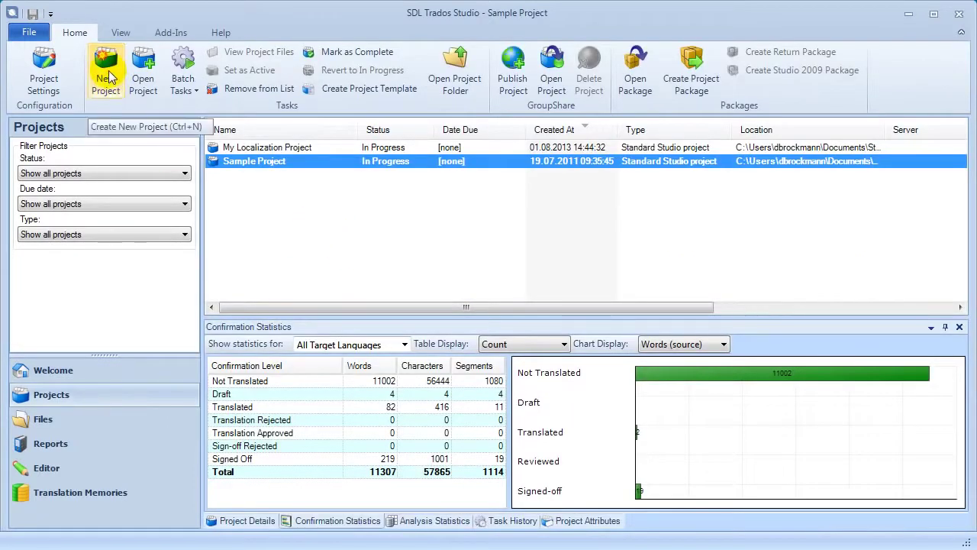
{"action": "left_click", "coordinate": [30, 34]}
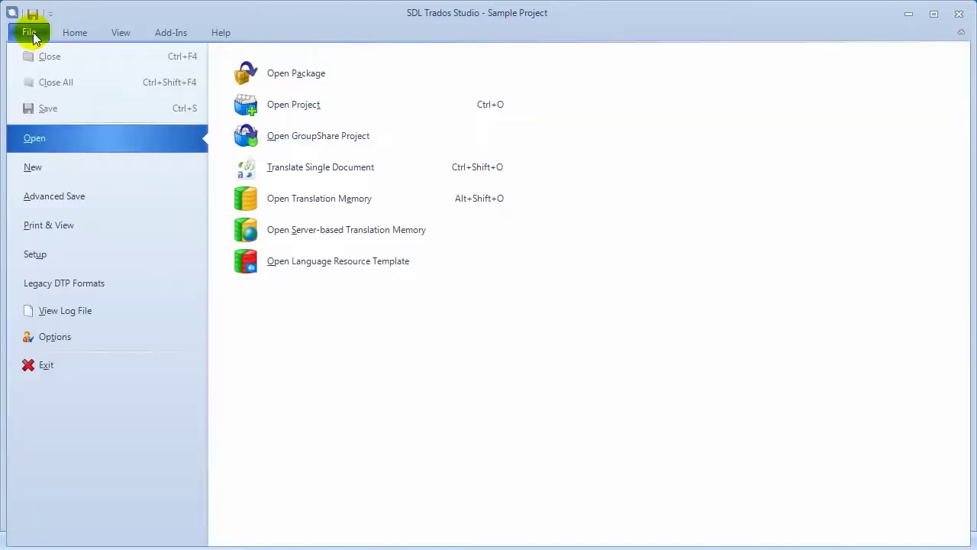
{"action": "left_click", "coordinate": [60, 178]}
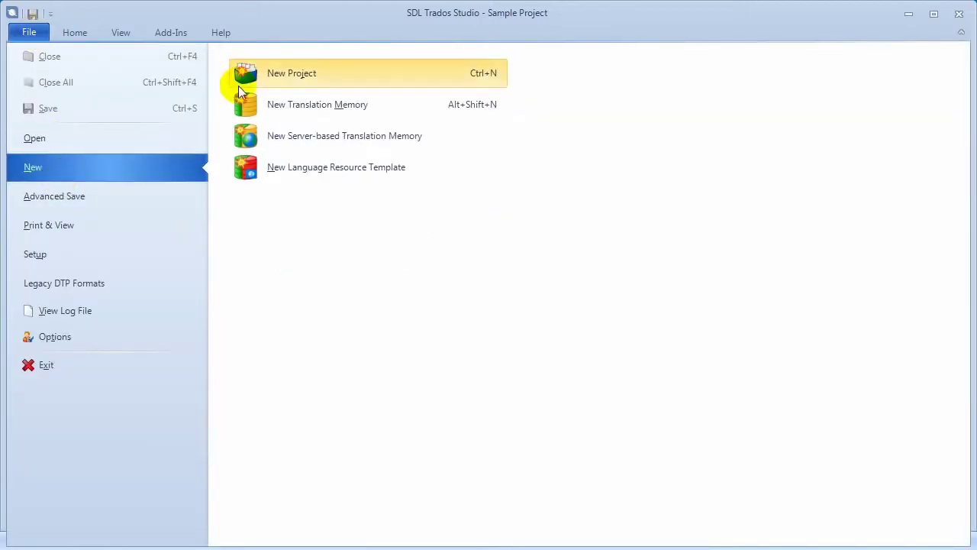
{"action": "left_click", "coordinate": [75, 32]}
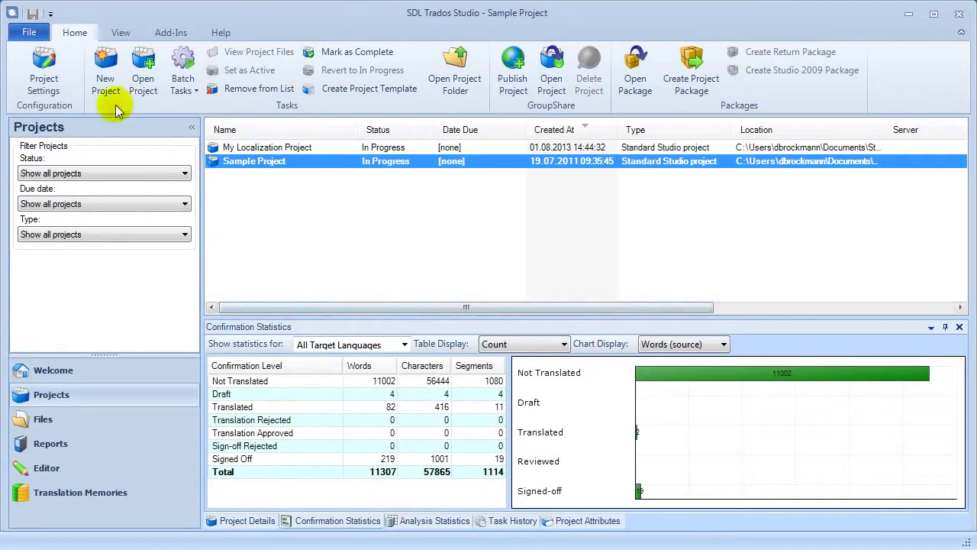
Start a new project based on the Default project template, name it "My First Project", and proceed to the project languages.
{"action": "left_click", "coordinate": [107, 74]}
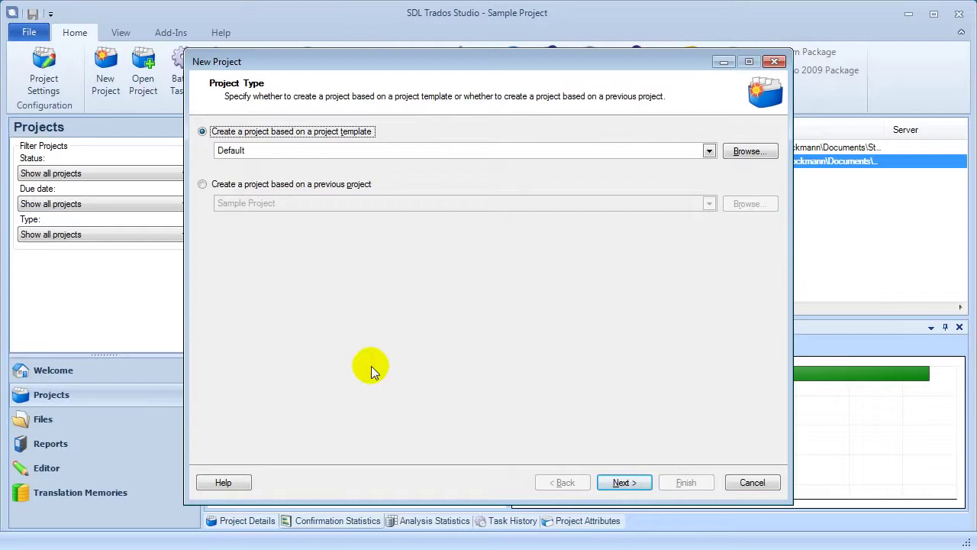
{"action": "left_click", "coordinate": [624, 482]}
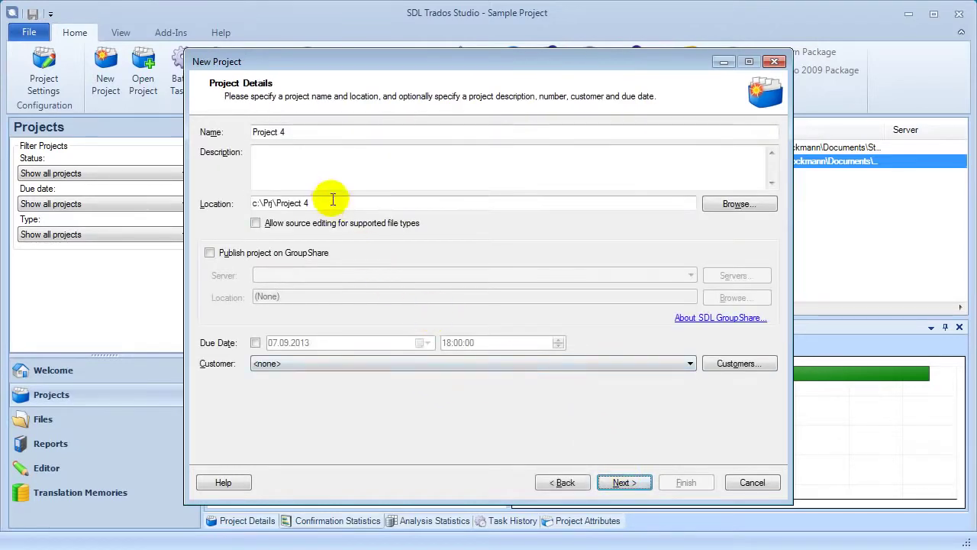
{"action": "left_click_drag", "start_coordinate": [316, 131], "coordinate": [235, 126]}
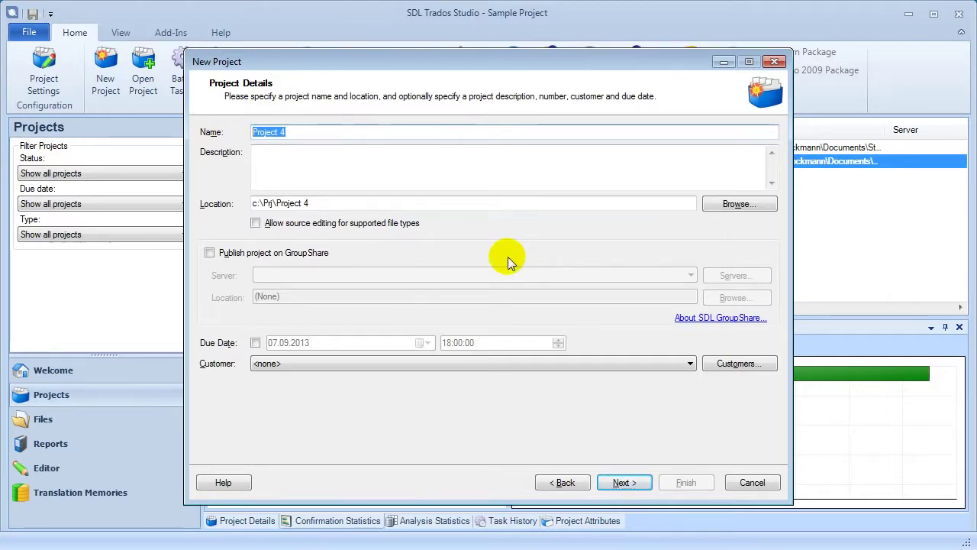
{"action": "type", "text": "My First "}
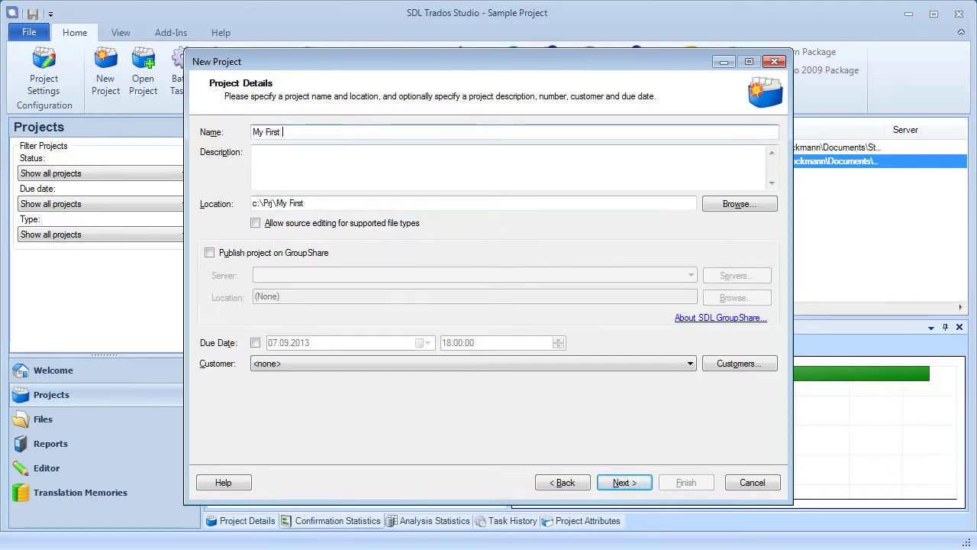
{"action": "type", "text": "Project"}
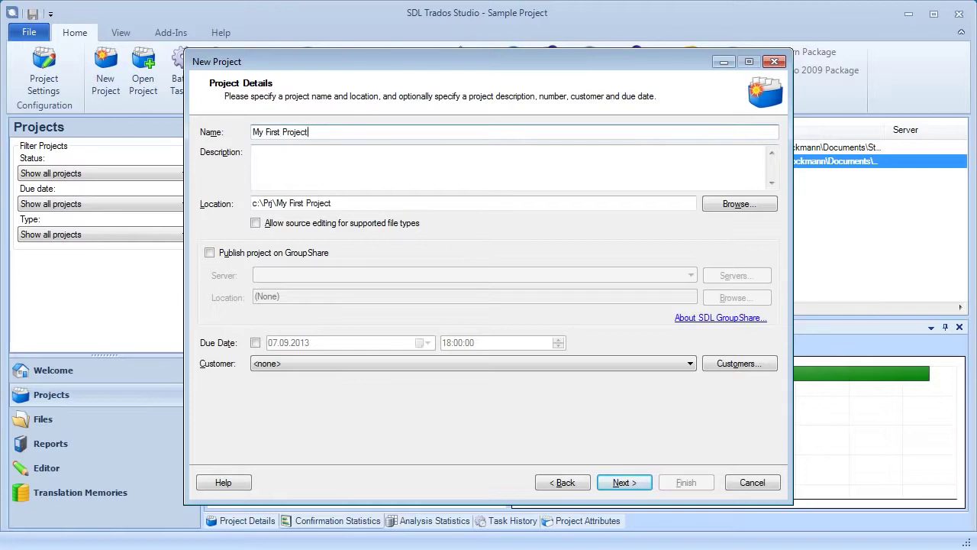
{"action": "left_click", "coordinate": [509, 260]}
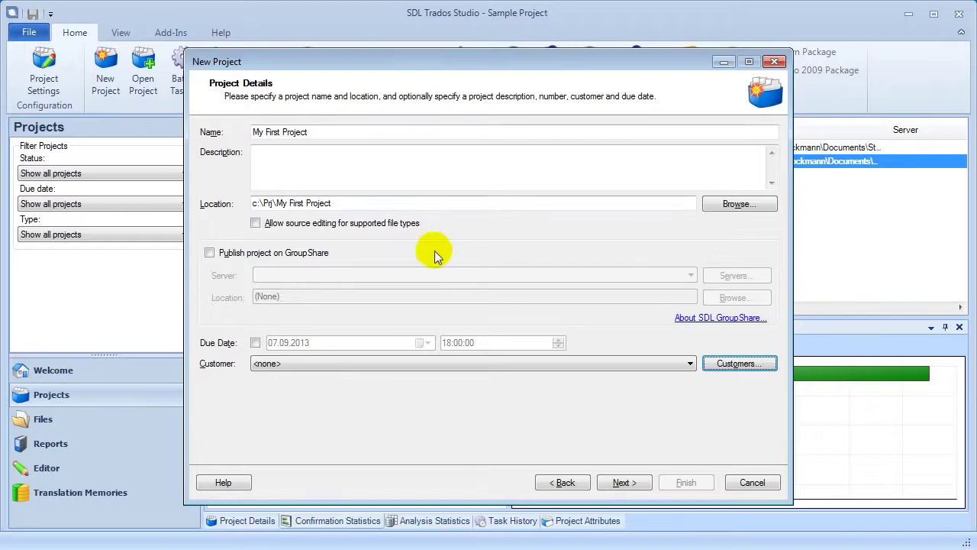
{"action": "left_click", "coordinate": [758, 206]}
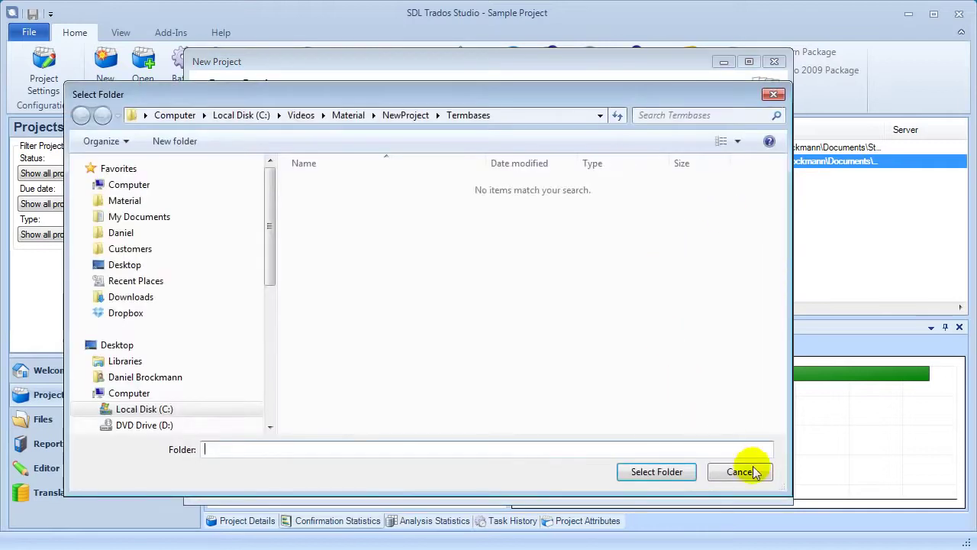
{"action": "left_click", "coordinate": [756, 473]}
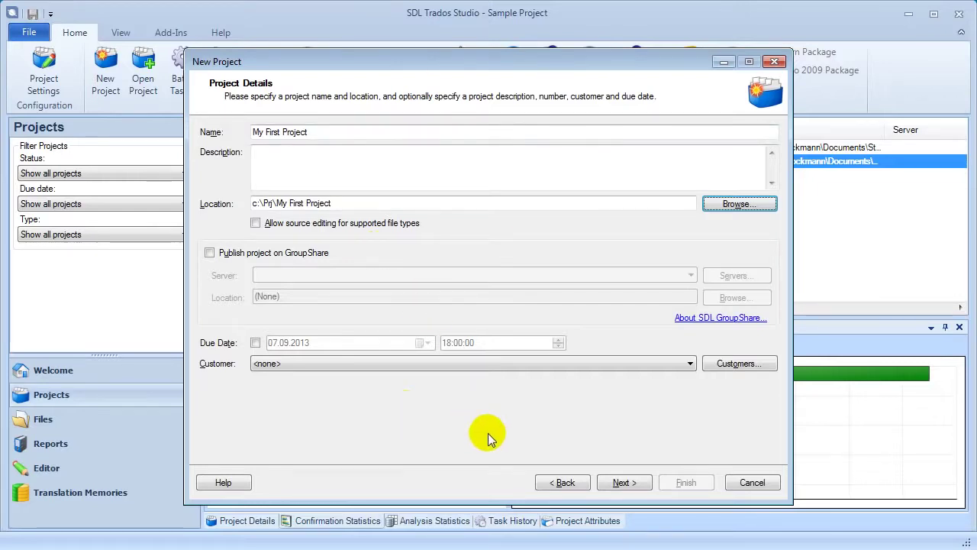
{"action": "left_click", "coordinate": [626, 482]}
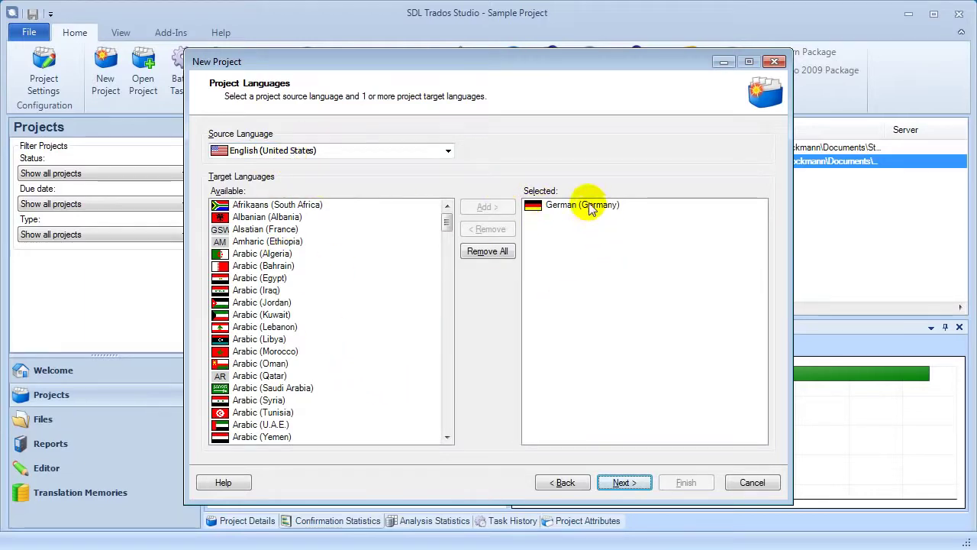
Add French (France) and Japanese (Japan) to the project's target languages and proceed to the project files.
{"action": "left_click", "coordinate": [308, 282]}
{"action": "type", "text": "fr"}
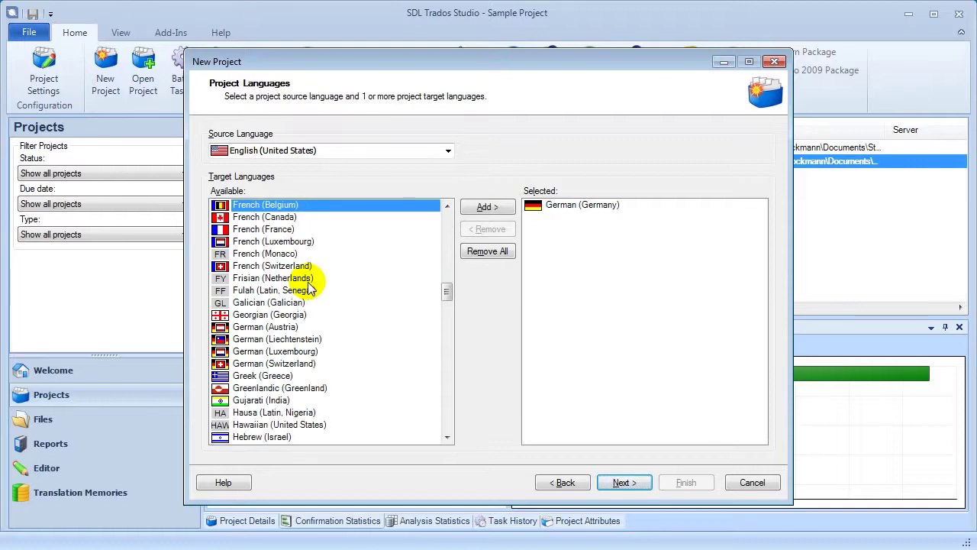
{"action": "left_click", "coordinate": [306, 229]}
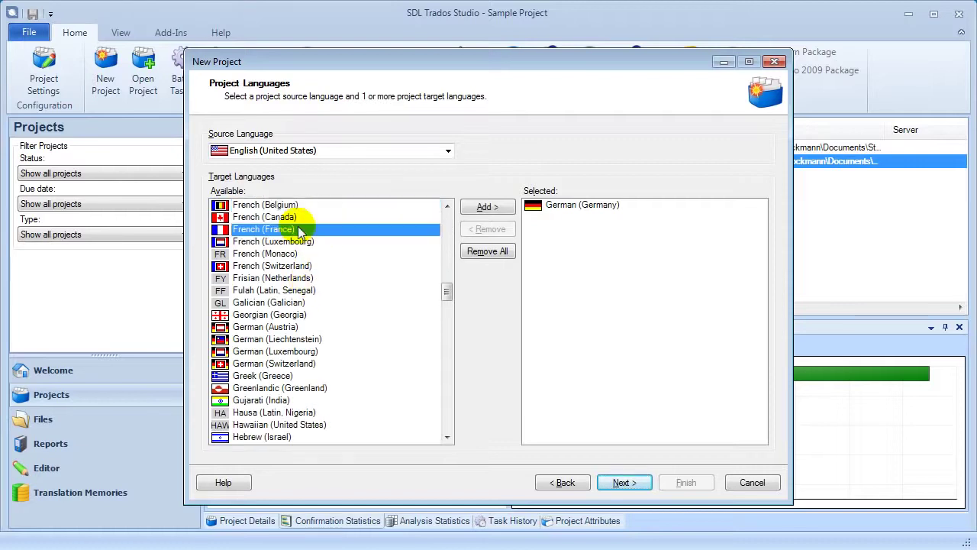
{"action": "left_click", "coordinate": [483, 208]}
{"action": "left_click", "coordinate": [336, 278]}
{"action": "type", "text": "ja"}
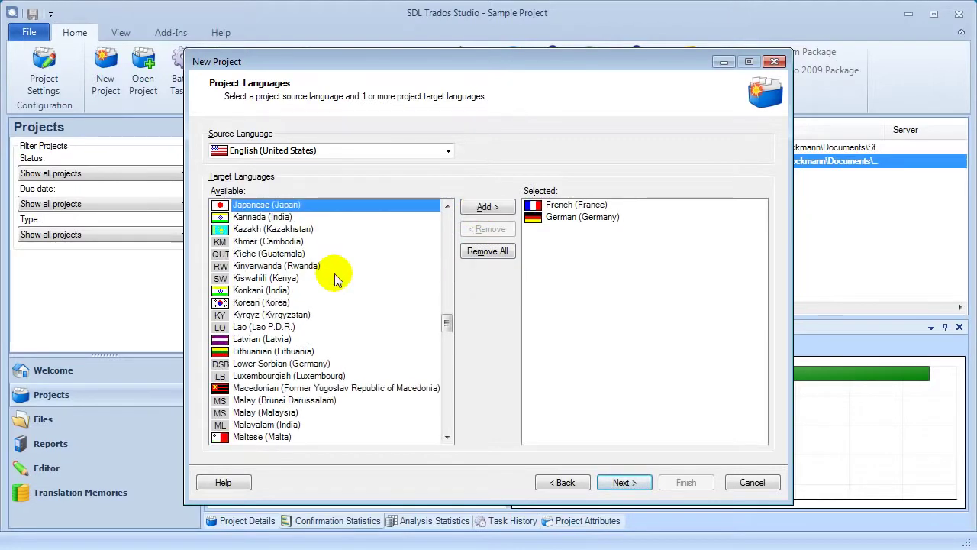
{"action": "left_click", "coordinate": [488, 207]}
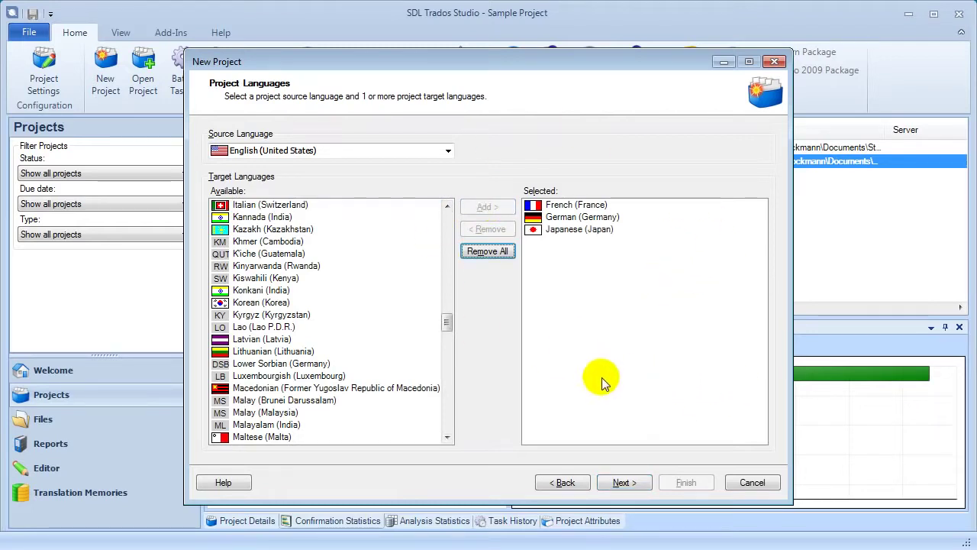
{"action": "left_click", "coordinate": [626, 482]}
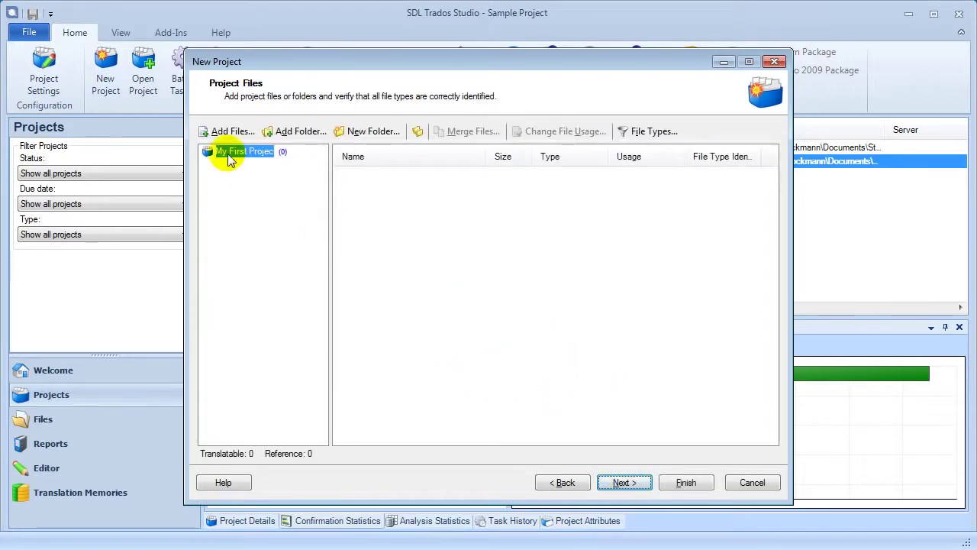
Add SamplePhotoPrinter.doc, SamplePresentation.pptx, SampleXML_DITA.xml and SecondSample.docx from the Documents folder as project files.
{"action": "left_click", "coordinate": [229, 133]}
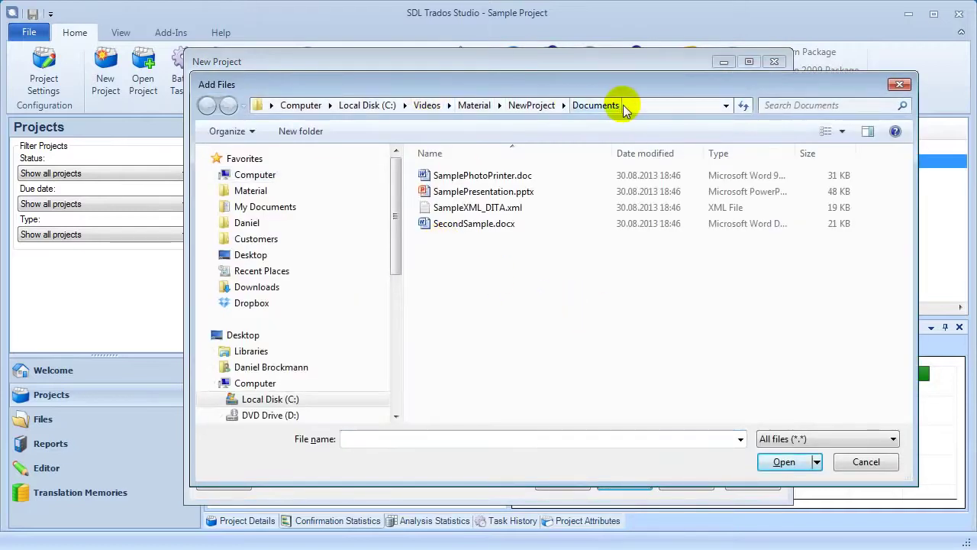
{"action": "left_click", "coordinate": [498, 180]}
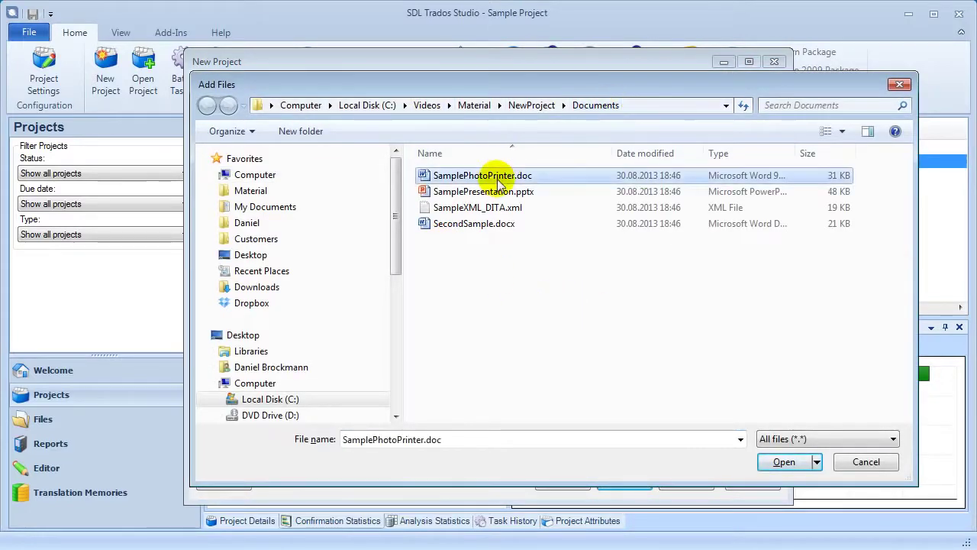
{"action": "left_click", "coordinate": [497, 225], "text": "shift"}
{"action": "left_click", "coordinate": [779, 462]}
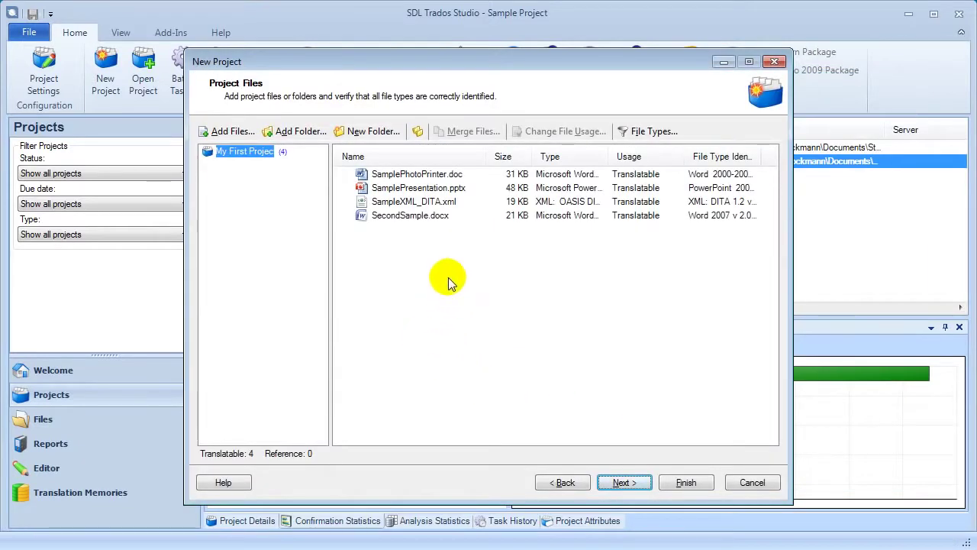
Open the project file type settings and view the Common options for Microsoft Word 2000-2003.
{"action": "left_click", "coordinate": [433, 175]}
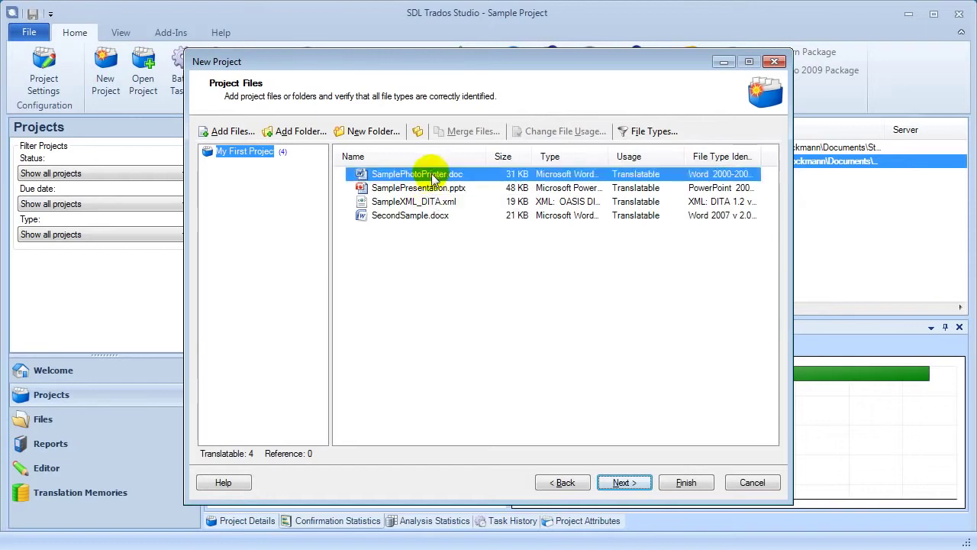
{"action": "left_click", "coordinate": [647, 131]}
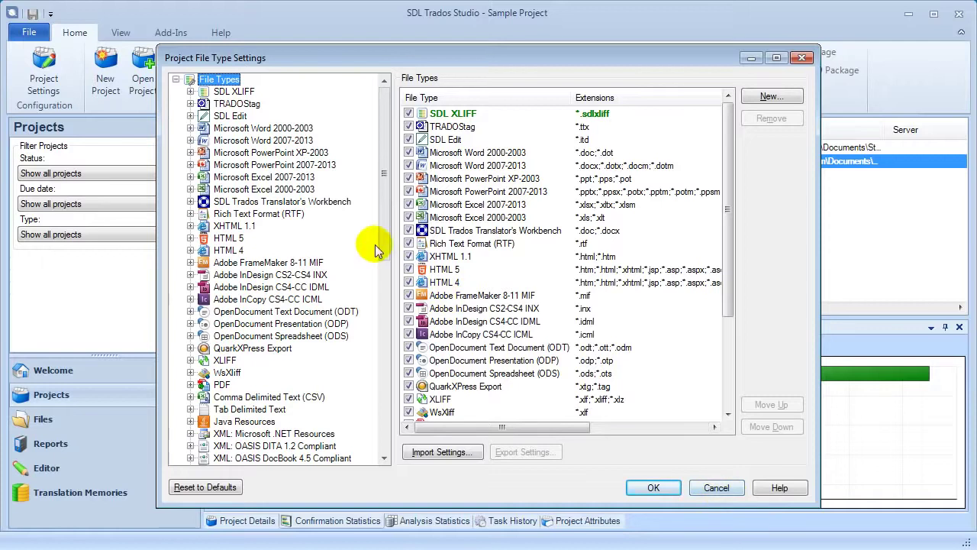
{"action": "left_click_drag", "start_coordinate": [375, 211], "coordinate": [389, 196]}
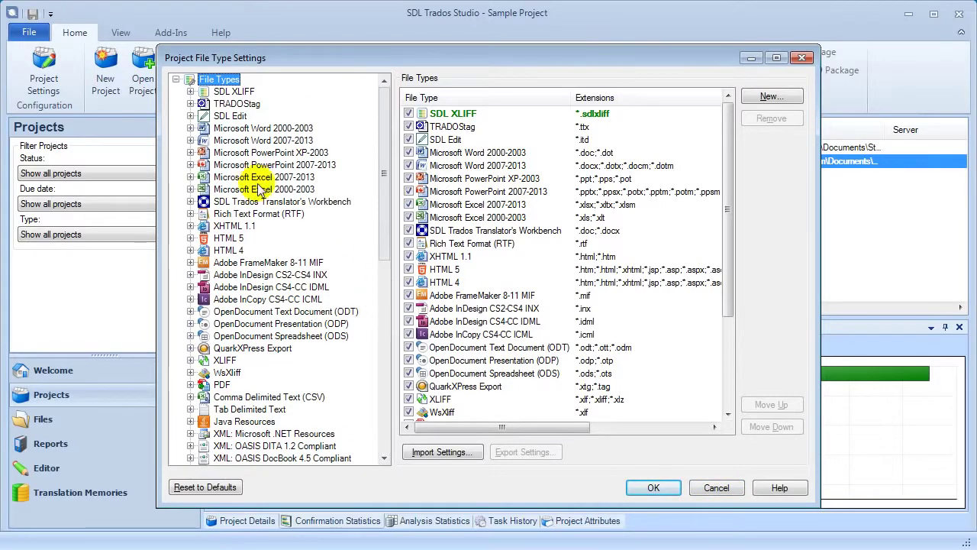
{"action": "left_click", "coordinate": [190, 128]}
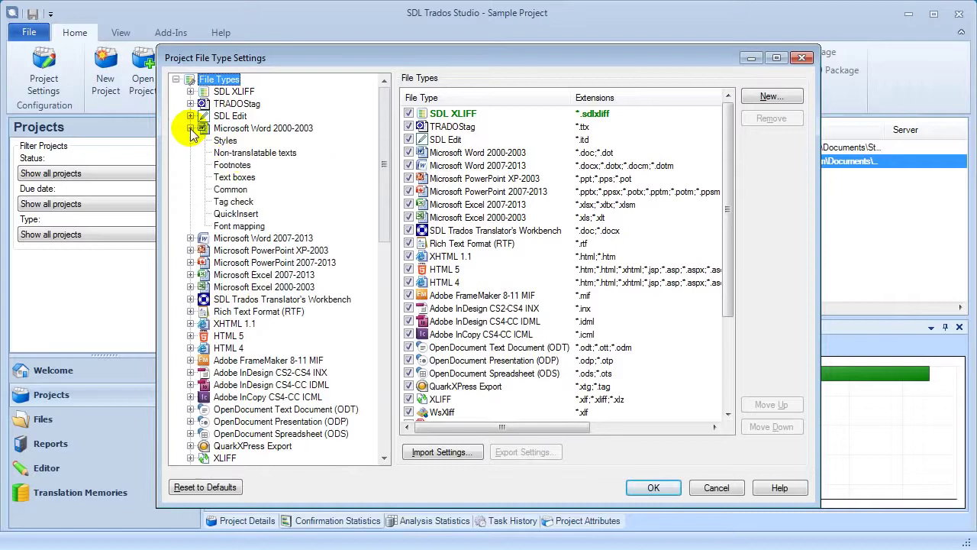
{"action": "left_click", "coordinate": [232, 189]}
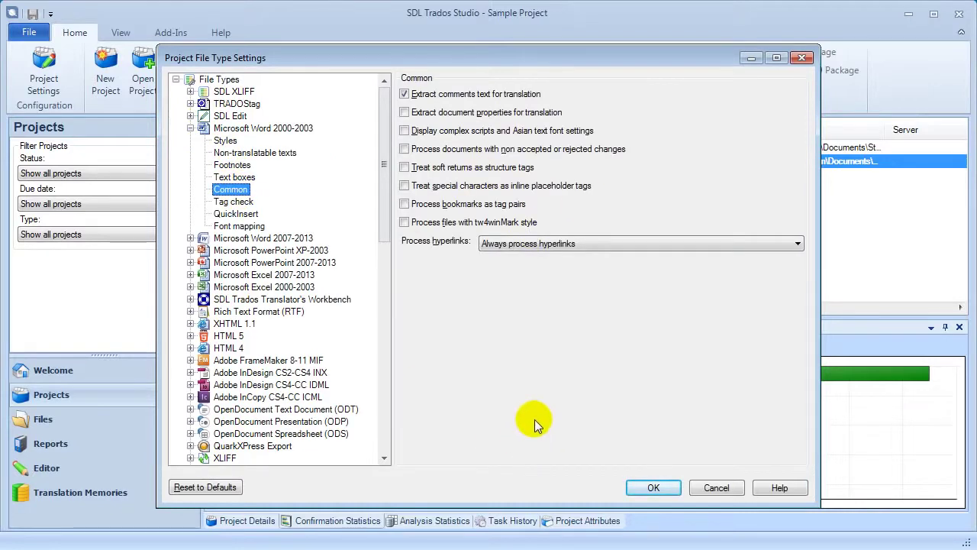
Leave the file type settings, proceed to the translation memories, and remove English-German.sdltm from all language pairs.
{"action": "left_click", "coordinate": [707, 479]}
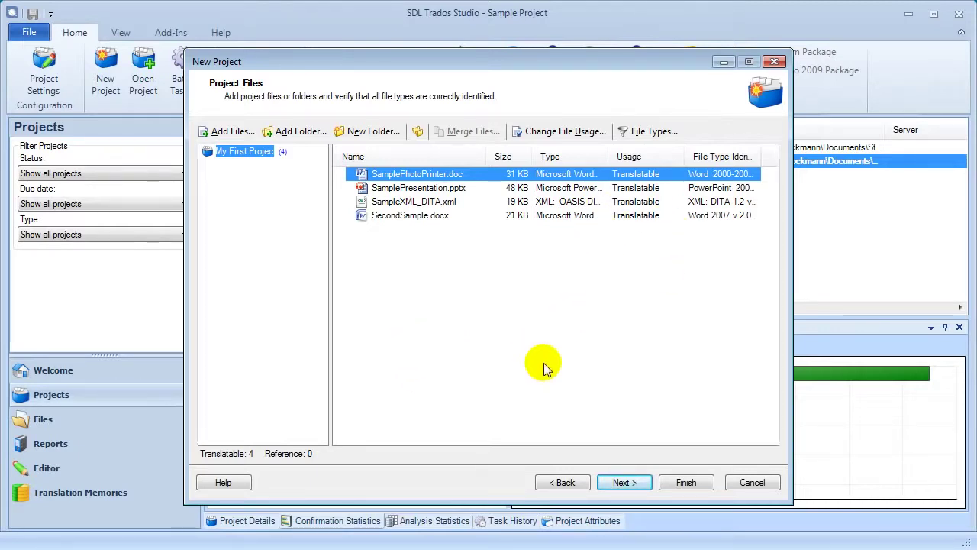
{"action": "left_click", "coordinate": [624, 483]}
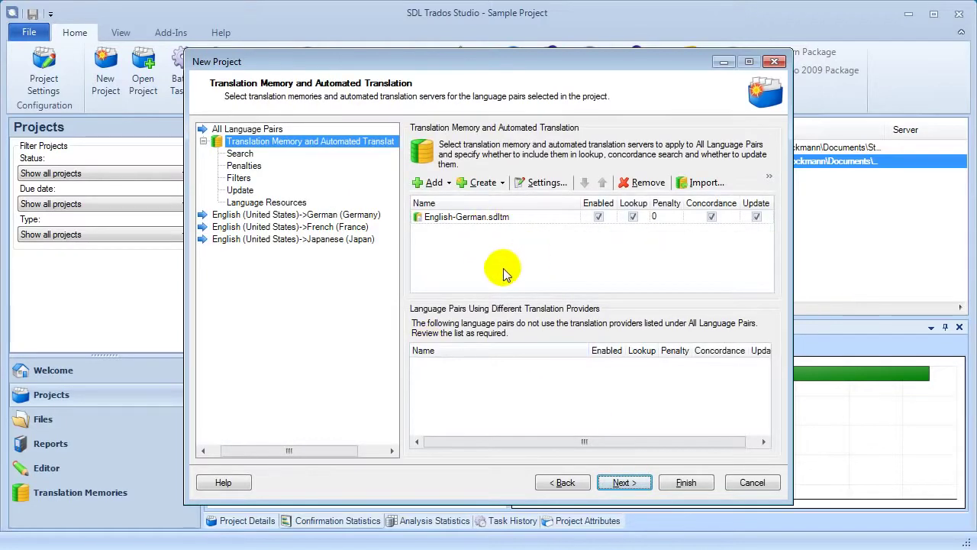
{"action": "left_click", "coordinate": [466, 217]}
{"action": "left_click", "coordinate": [641, 183]}
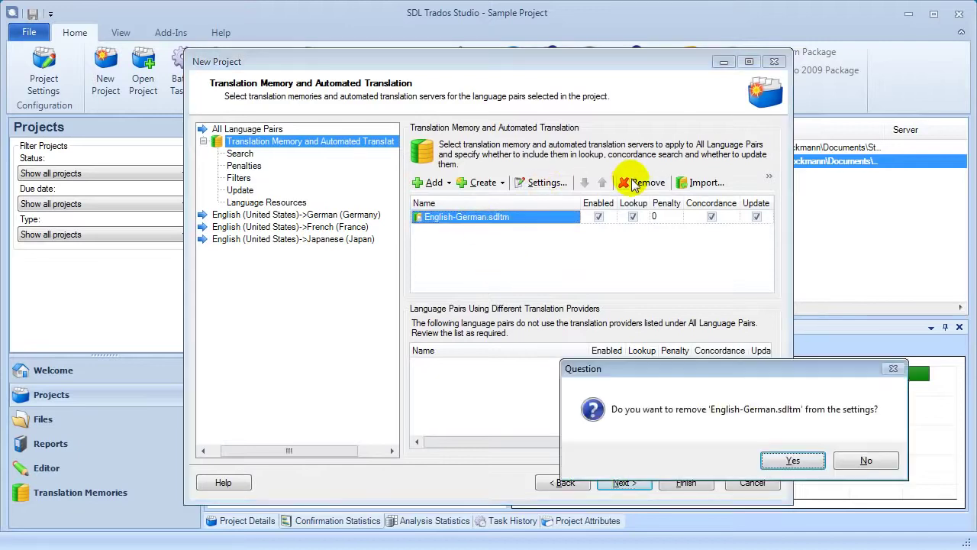
{"action": "left_click", "coordinate": [794, 460]}
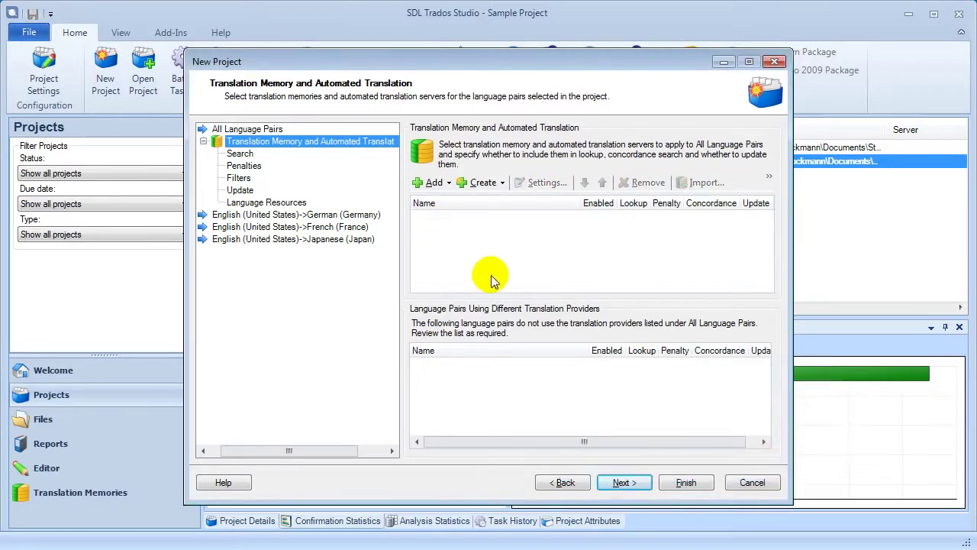
Add the file-based translation memories English-French.sdltm, English-German.sdltm and English-Japanese.sdltm to all language pairs.
{"action": "left_click", "coordinate": [432, 183]}
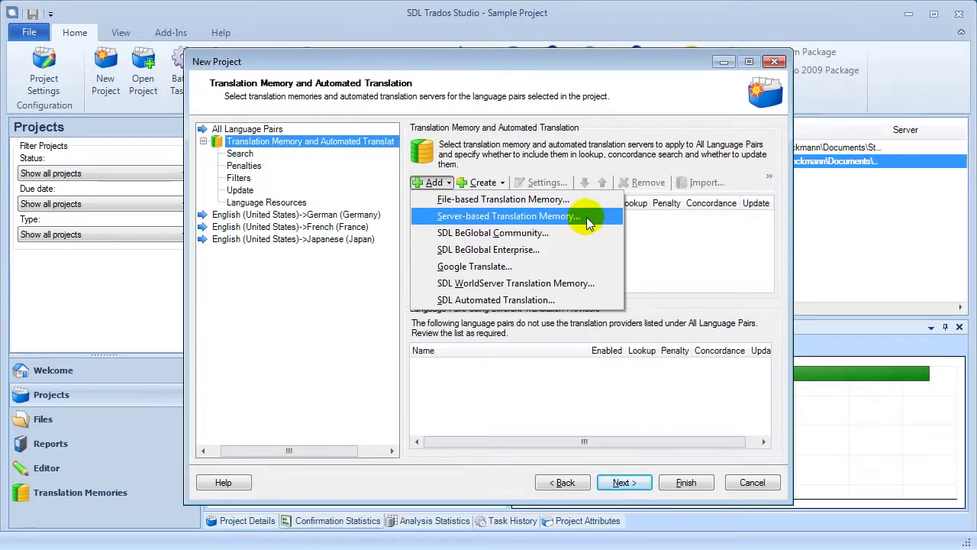
{"action": "left_click", "coordinate": [482, 202]}
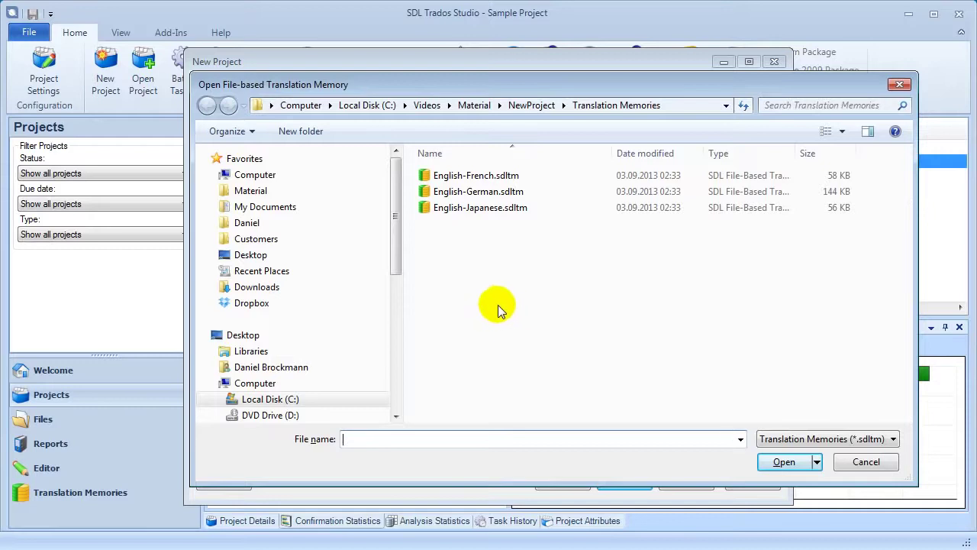
{"action": "left_click", "coordinate": [502, 177]}
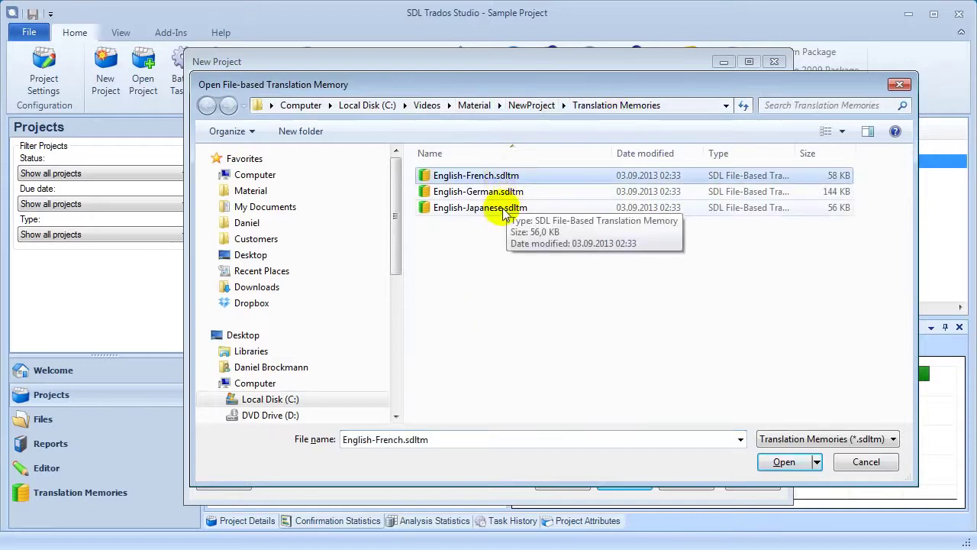
{"action": "left_click", "coordinate": [509, 206], "text": "shift"}
{"action": "left_click", "coordinate": [786, 462]}
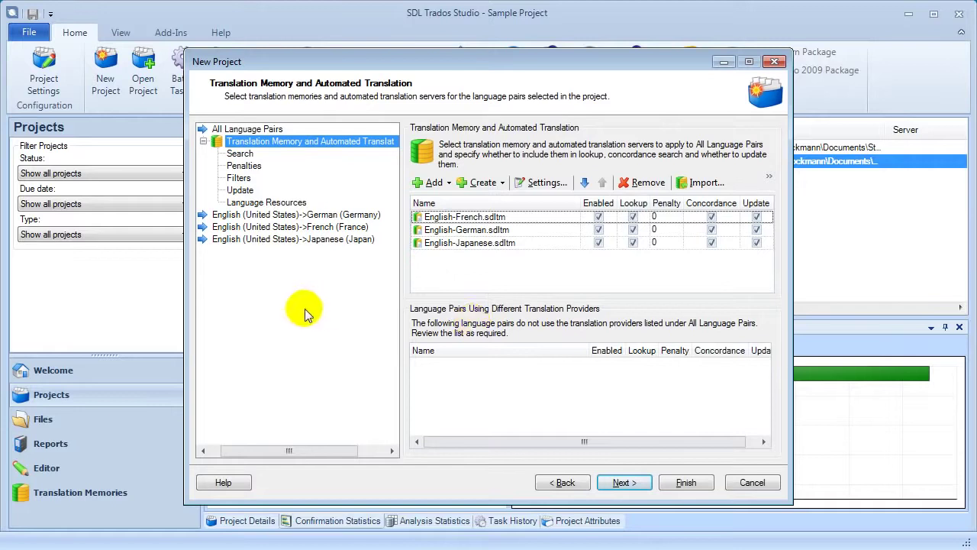
Review the translation memory Search, Penalties and Filters settings for all language pairs and proceed to the termbases.
{"action": "left_click", "coordinate": [240, 153]}
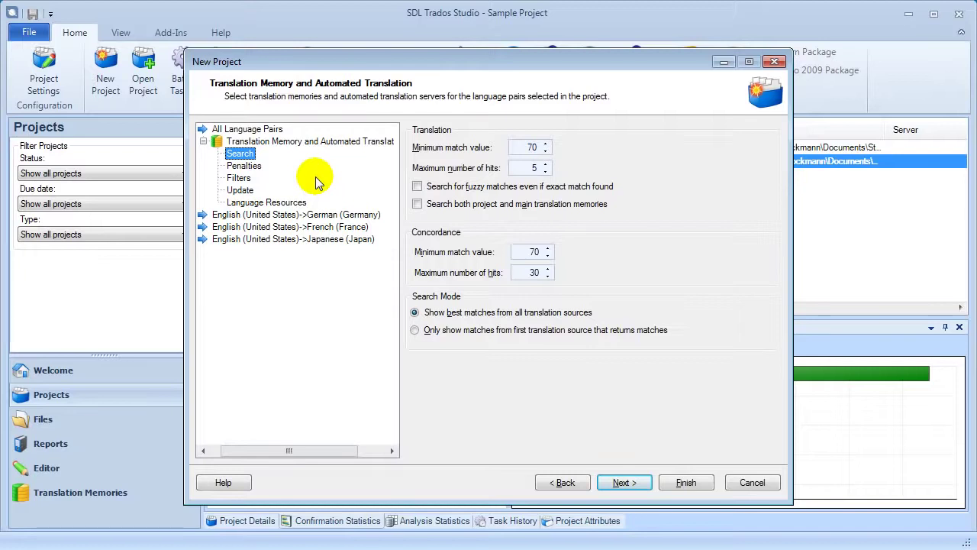
{"action": "left_click", "coordinate": [244, 167]}
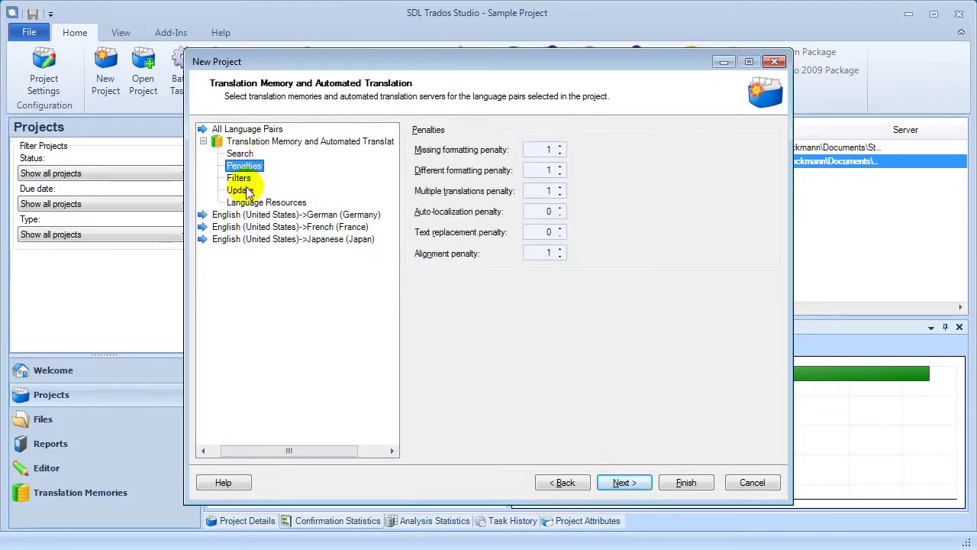
{"action": "left_click", "coordinate": [239, 179]}
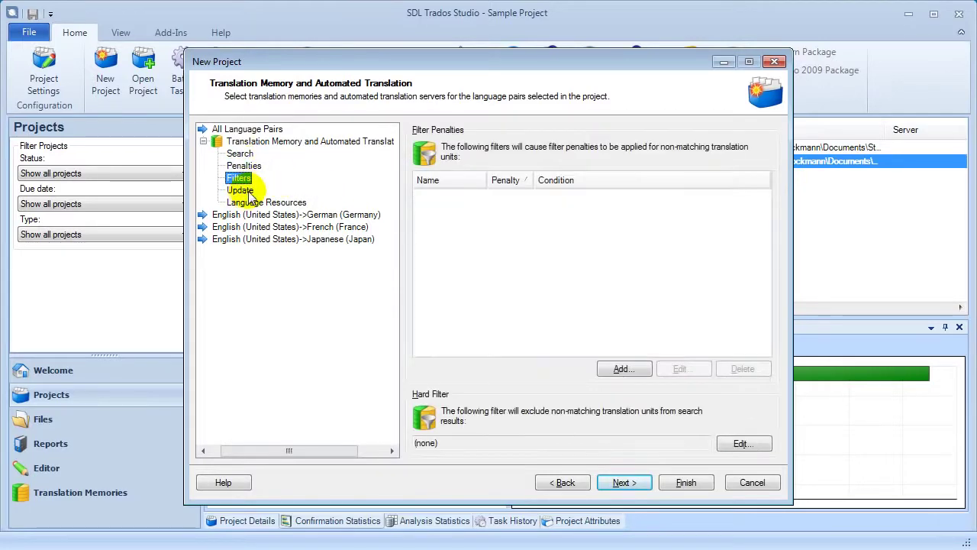
{"action": "left_click", "coordinate": [239, 153]}
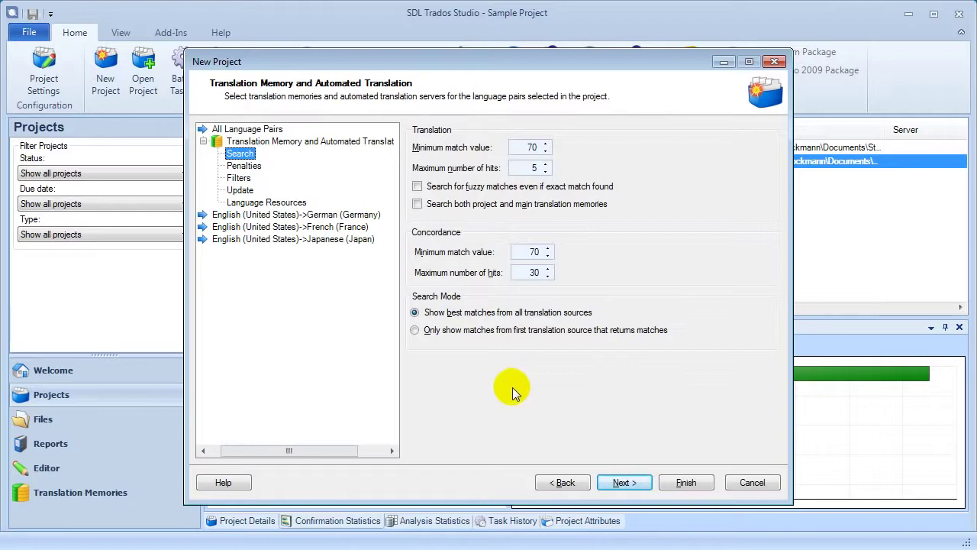
{"action": "left_click", "coordinate": [623, 482]}
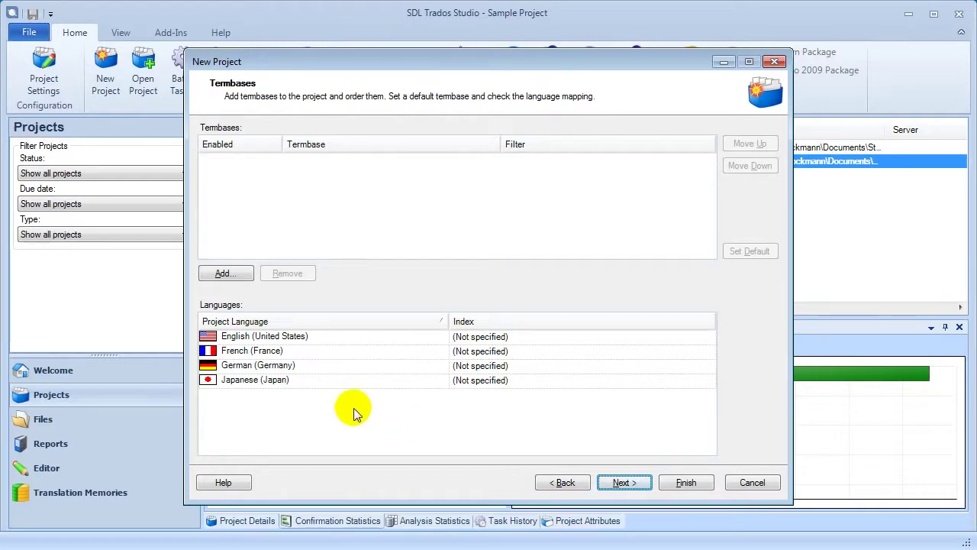
Add the Printer.sdltb termbase from the Termbases folder to the project and acknowledge the updated language mapping.
{"action": "left_click", "coordinate": [234, 276]}
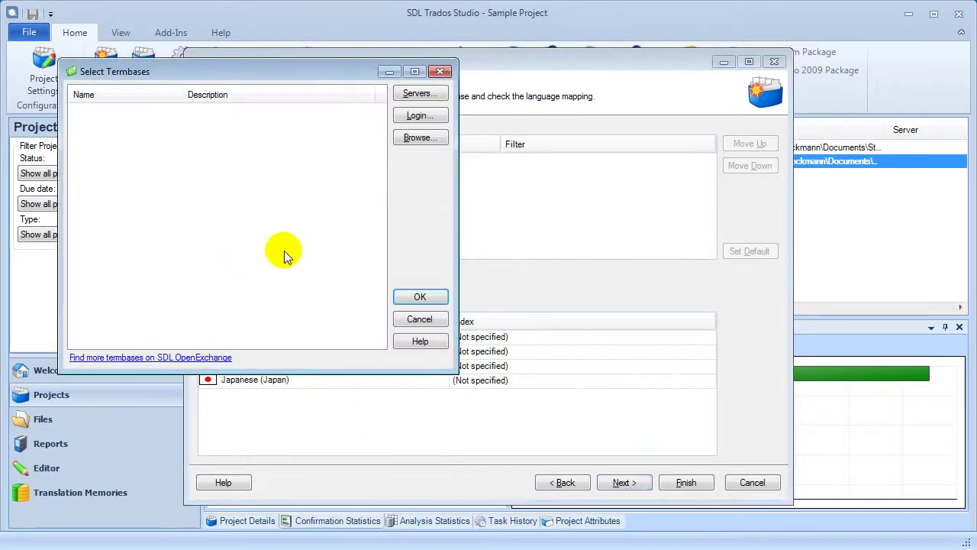
{"action": "left_click", "coordinate": [421, 141]}
{"action": "left_click", "coordinate": [341, 185]}
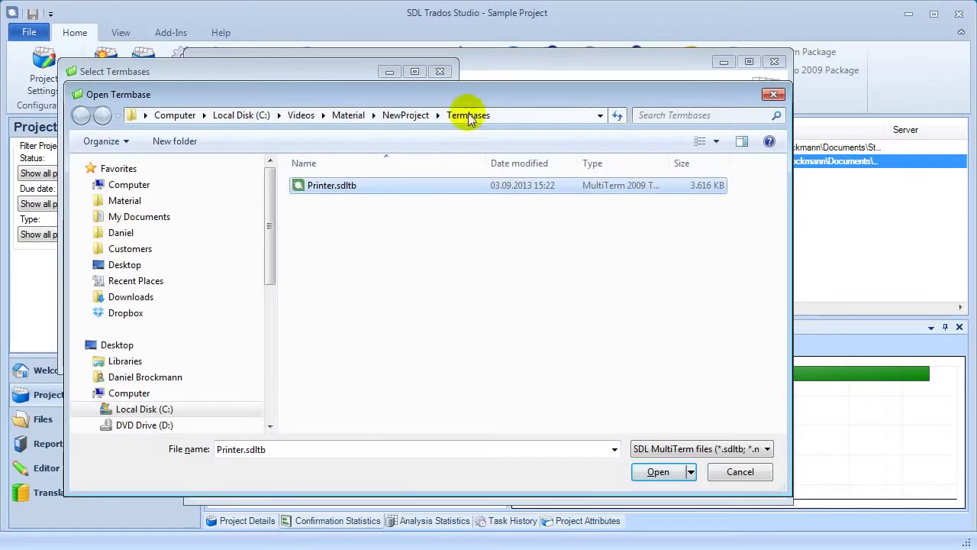
{"action": "left_click", "coordinate": [648, 471]}
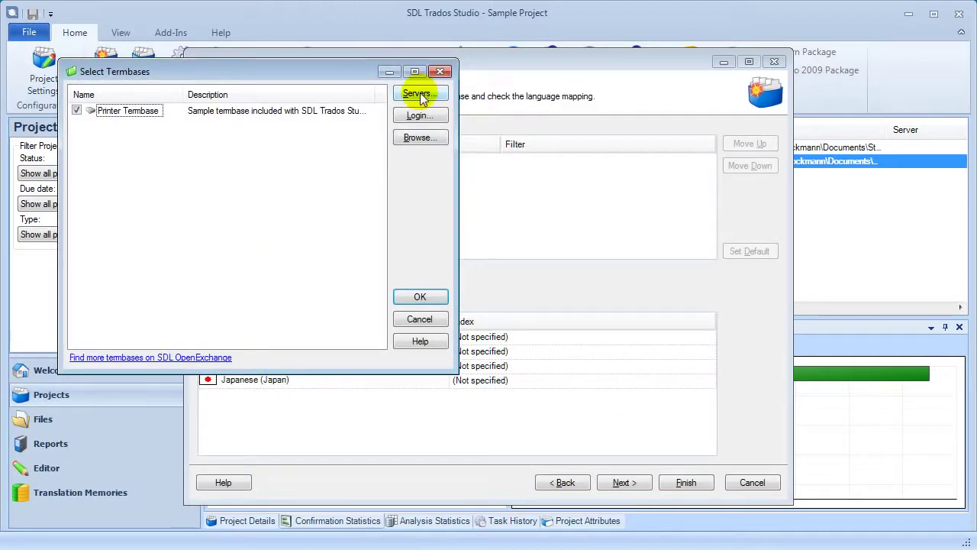
{"action": "left_click", "coordinate": [430, 297]}
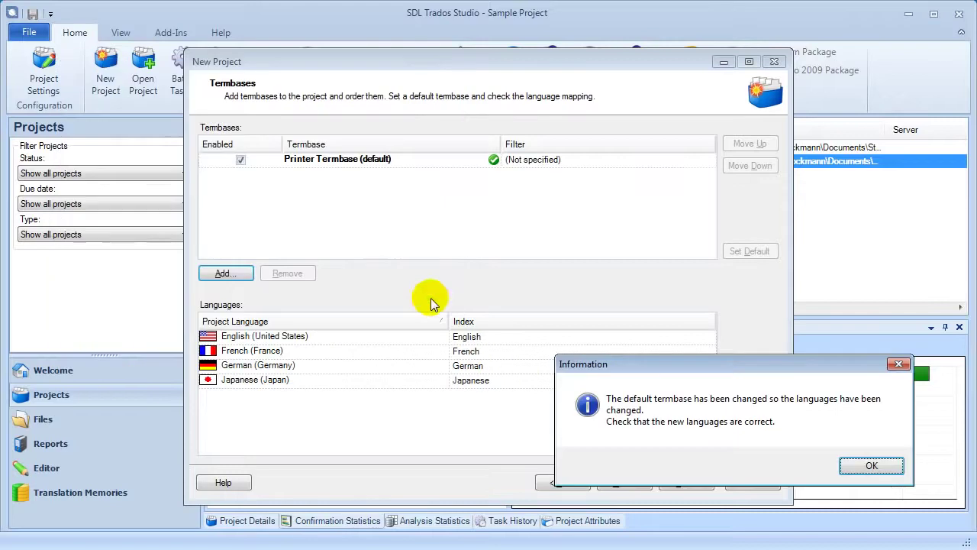
{"action": "left_click", "coordinate": [872, 467]}
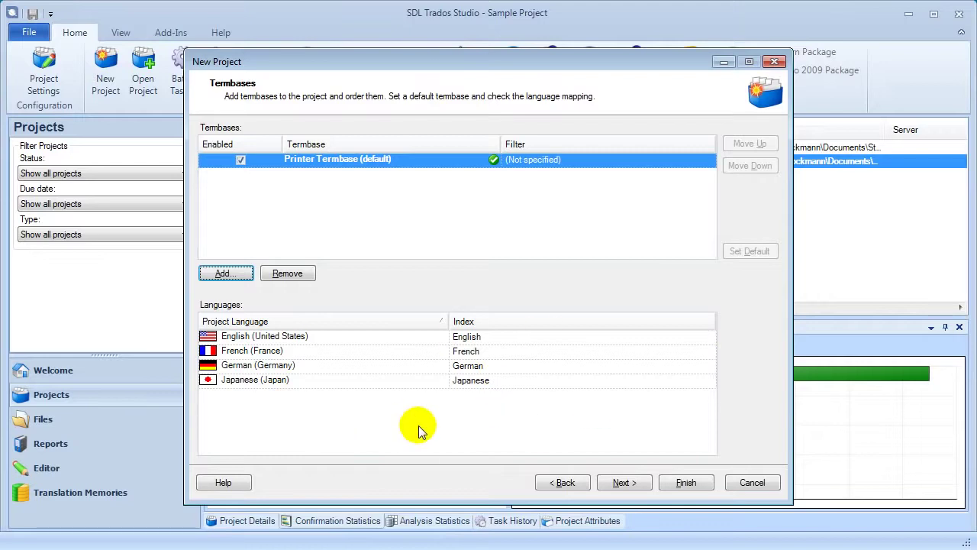
Go through the PerfectMatch page without adding previous documents and proceed to the project preparation.
{"action": "left_click", "coordinate": [634, 482]}
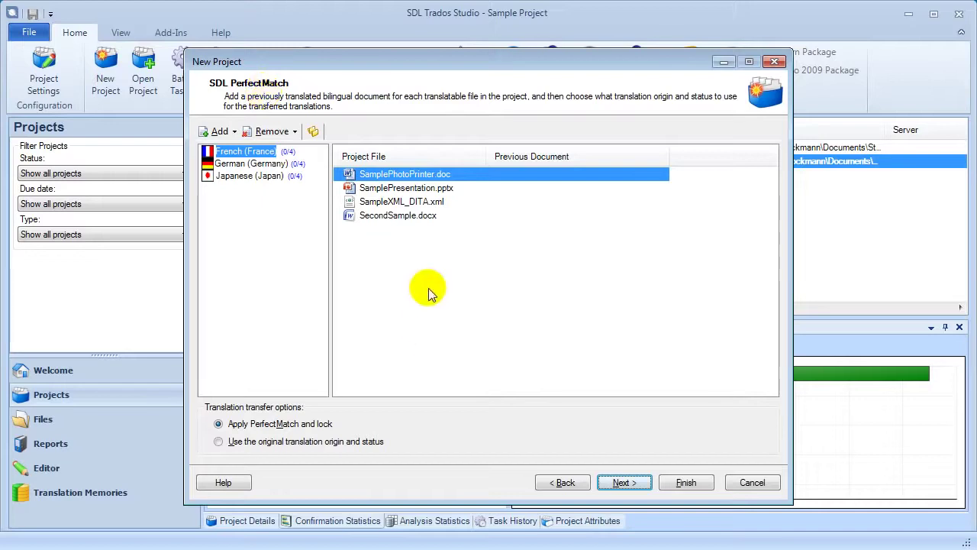
{"action": "right_click", "coordinate": [462, 181]}
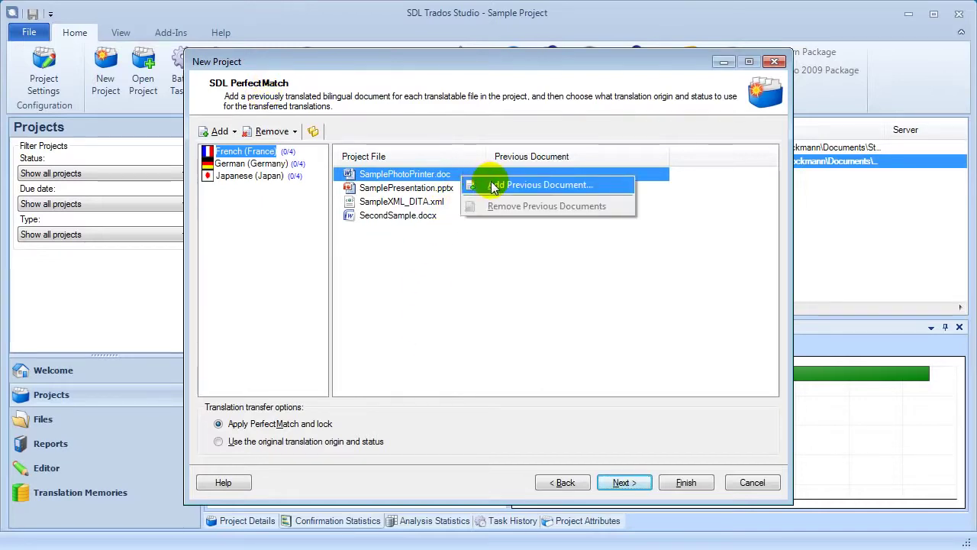
{"action": "left_click", "coordinate": [471, 135]}
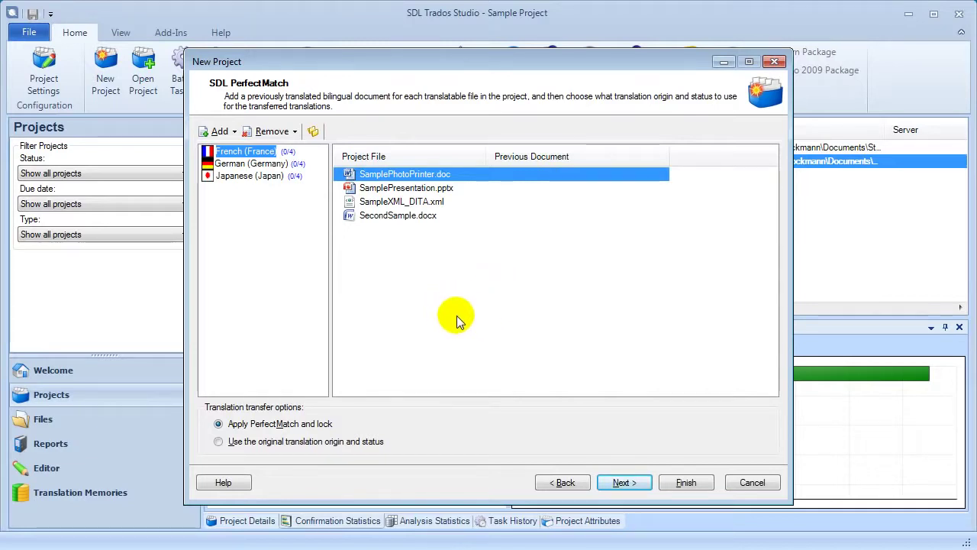
{"action": "left_click", "coordinate": [625, 482]}
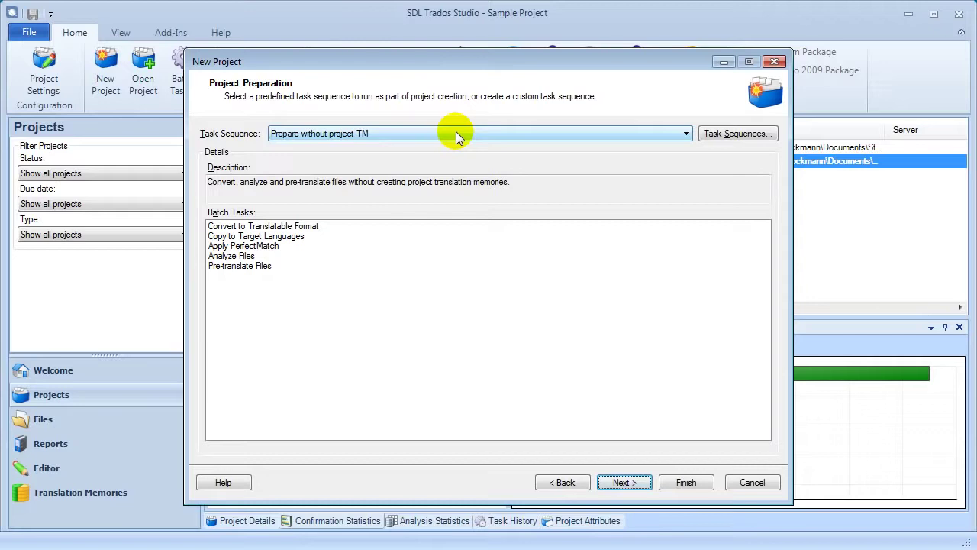
Examine the available and selected tasks of the "Prepare without project TM" sequence, leave it unedited, and proceed to the batch processing settings.
{"action": "left_click", "coordinate": [751, 134]}
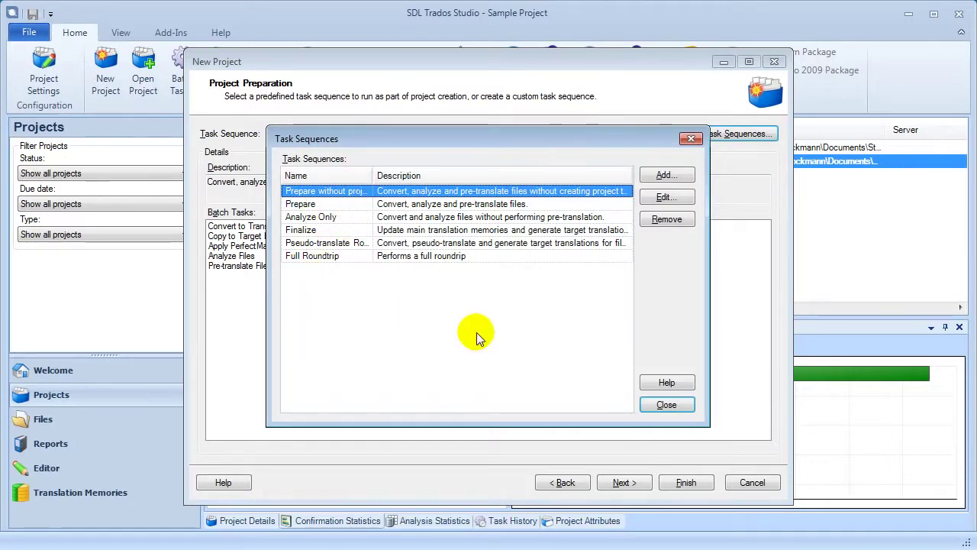
{"action": "left_click", "coordinate": [666, 197]}
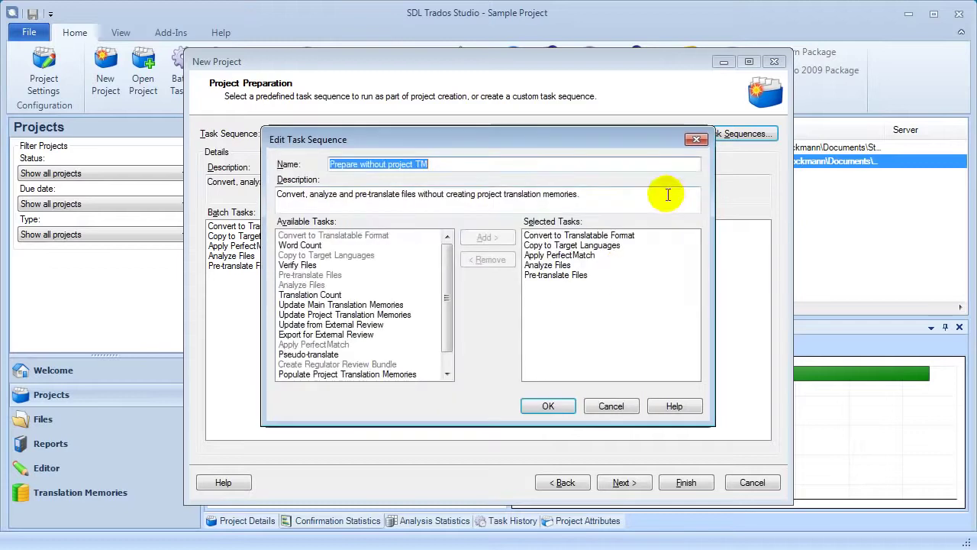
{"action": "mouse_move", "coordinate": [447, 273]}
{"action": "left_mouse_down"}
{"action": "mouse_move", "coordinate": [447, 305]}
{"action": "mouse_move", "coordinate": [449, 267]}
{"action": "left_mouse_up"}
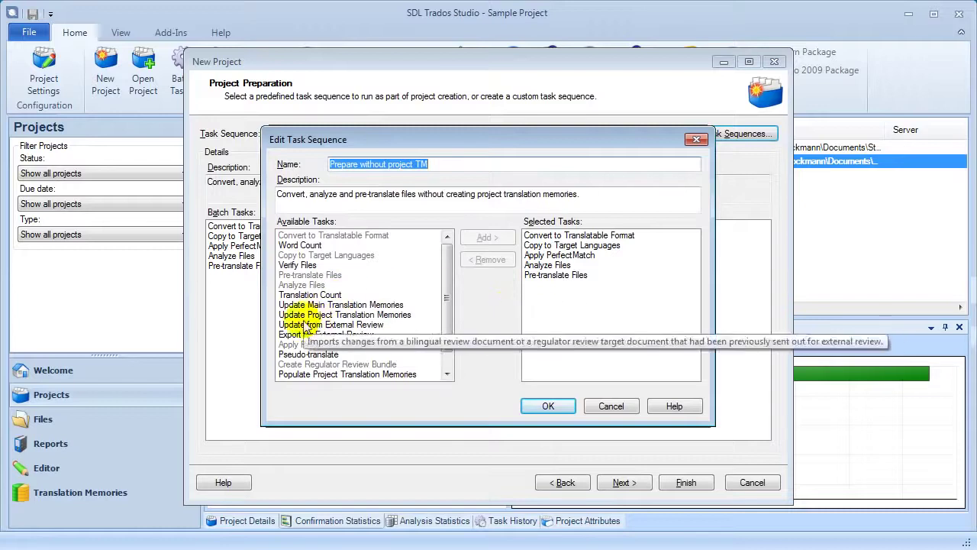
{"action": "left_click_drag", "start_coordinate": [448, 283], "coordinate": [473, 327]}
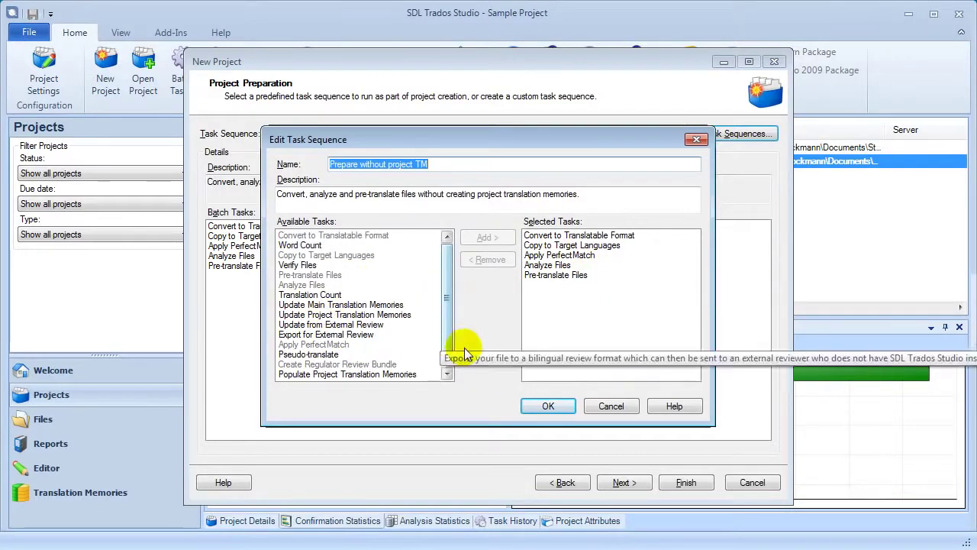
{"action": "left_click", "coordinate": [613, 407]}
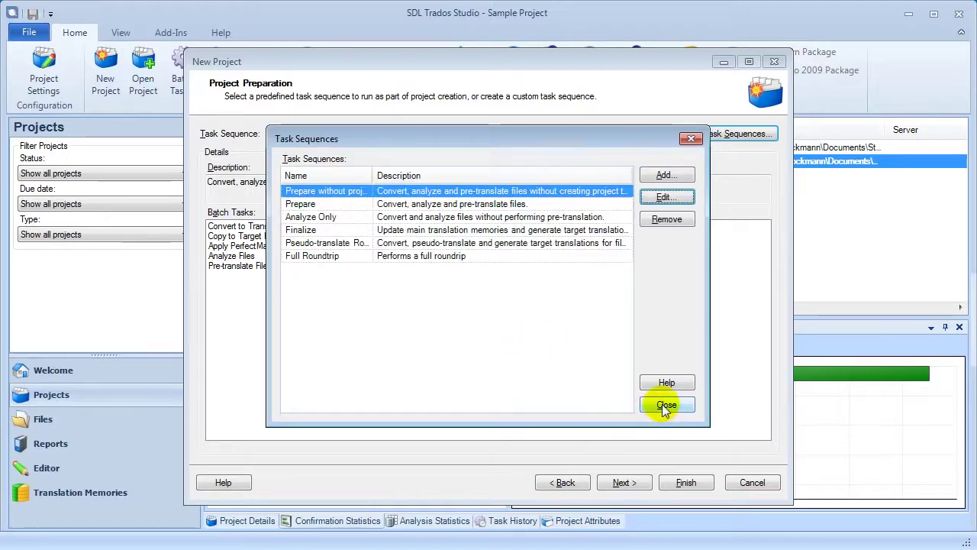
{"action": "left_click", "coordinate": [664, 405]}
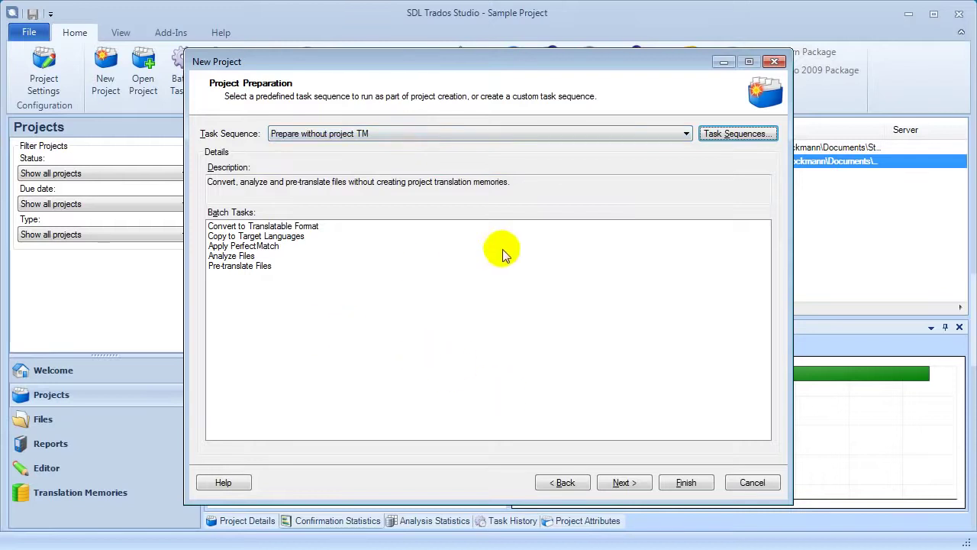
{"action": "left_click", "coordinate": [623, 484]}
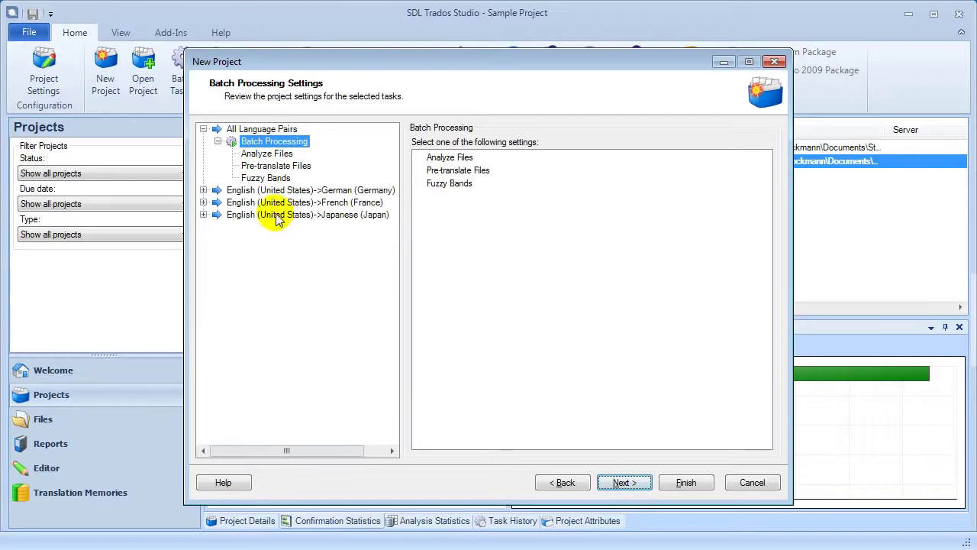
Review the Analyze Files, Pre-translate Files and Fuzzy Bands settings for all language pairs and proceed to the project summary.
{"action": "left_click", "coordinate": [267, 153]}
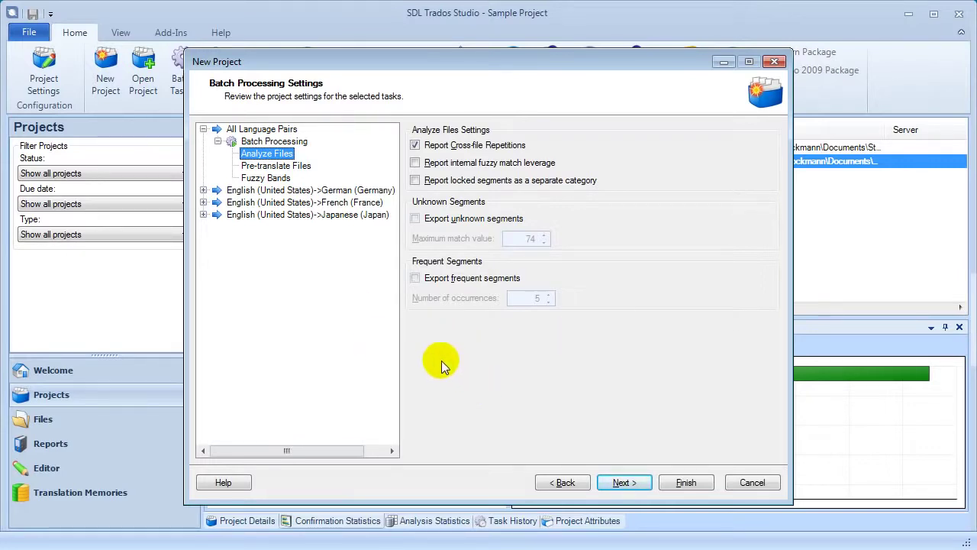
{"action": "left_click", "coordinate": [272, 167]}
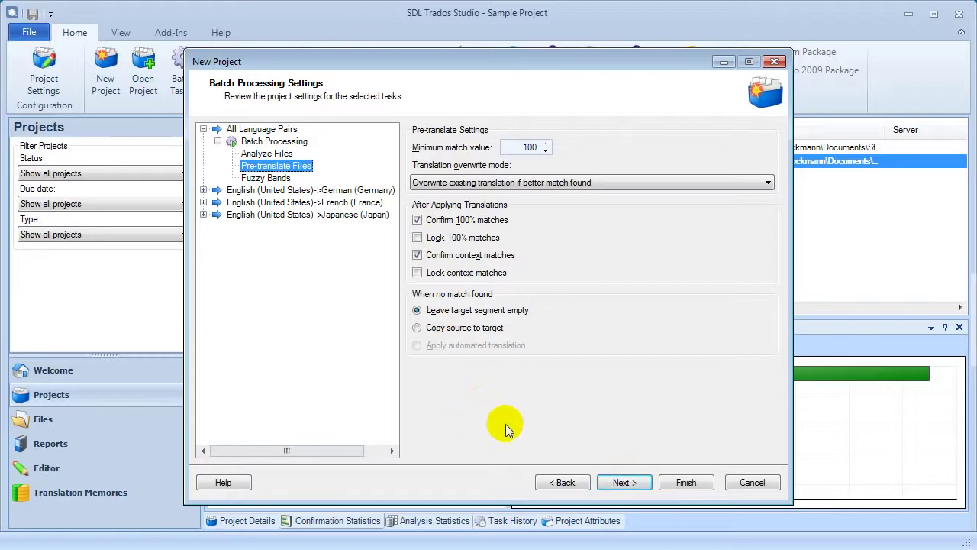
{"action": "left_click", "coordinate": [260, 178]}
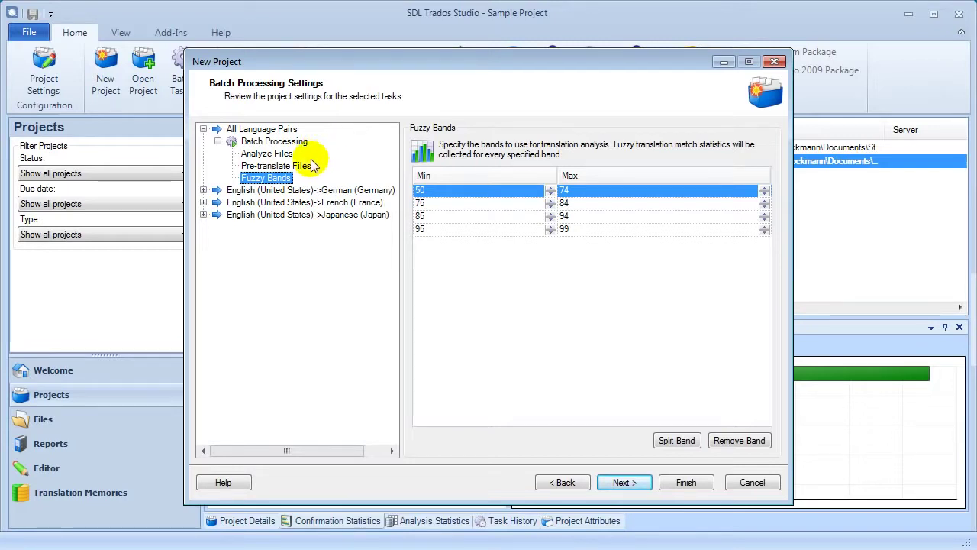
{"action": "left_click", "coordinate": [286, 156]}
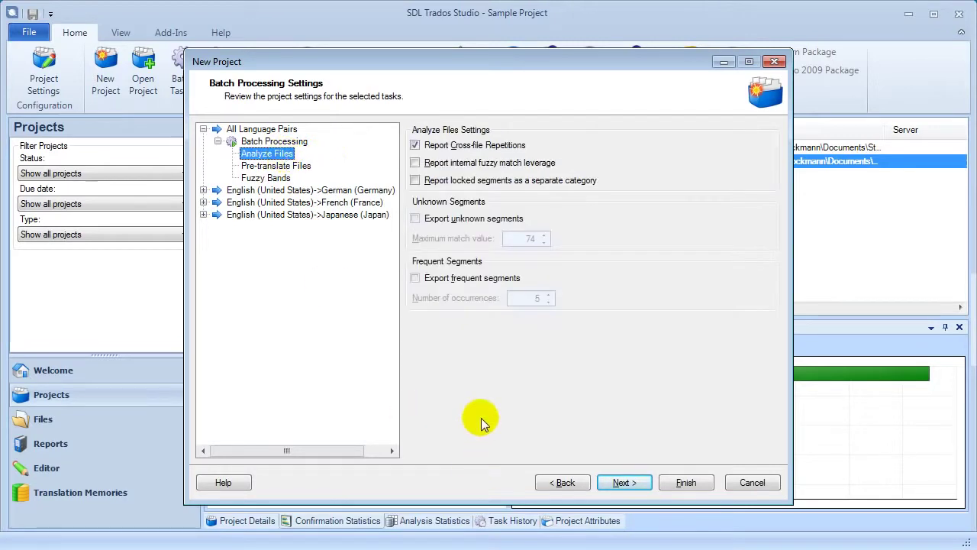
{"action": "left_click", "coordinate": [625, 482]}
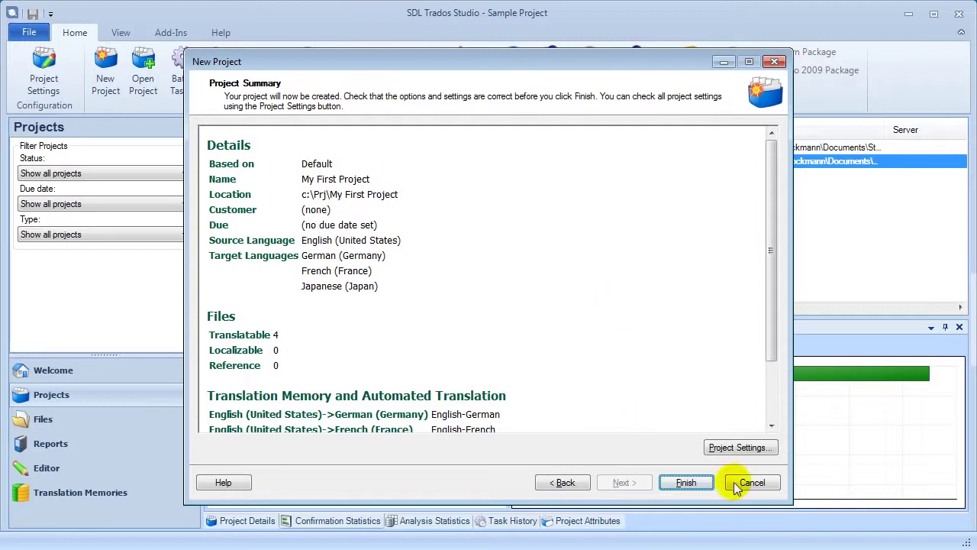
In the project's QA Checker 3.0 punctuation settings, enable the check that source and target end with the same punctuation.
{"action": "left_click", "coordinate": [745, 446]}
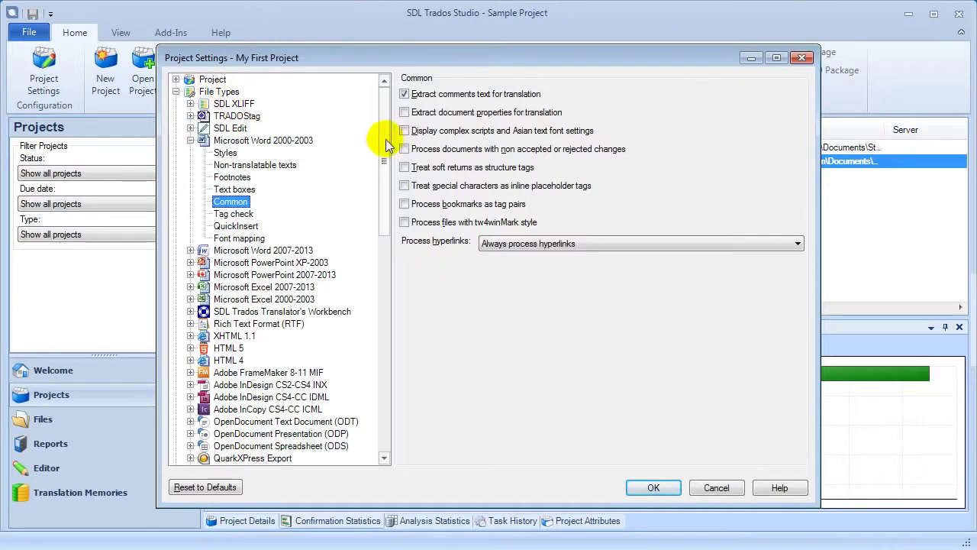
{"action": "left_click_drag", "start_coordinate": [382, 143], "coordinate": [388, 280]}
{"action": "left_click", "coordinate": [227, 251]}
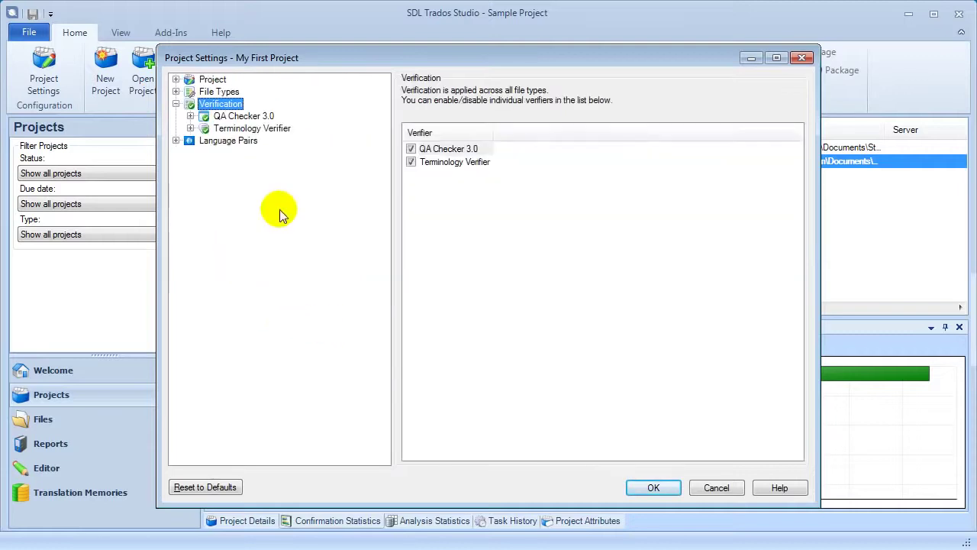
{"action": "left_click", "coordinate": [252, 116]}
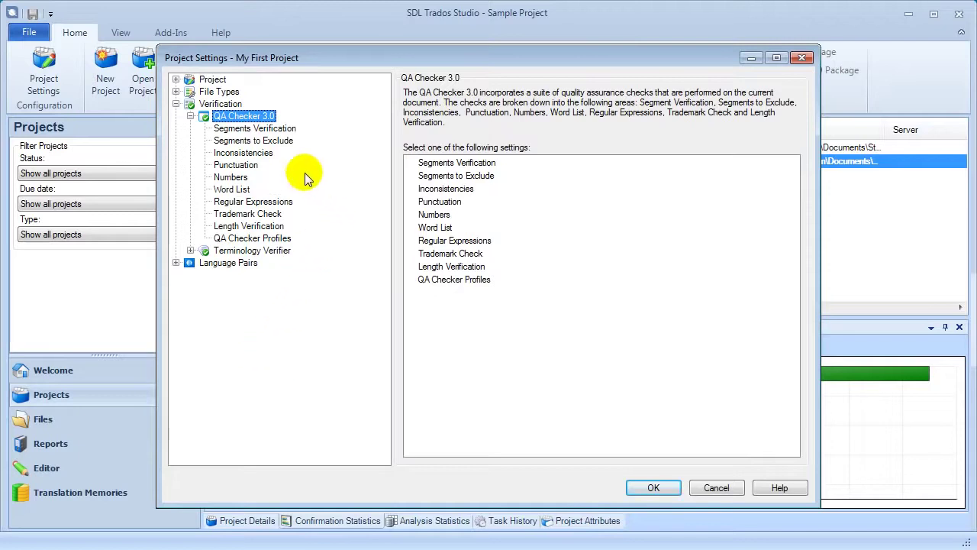
{"action": "left_click", "coordinate": [235, 165]}
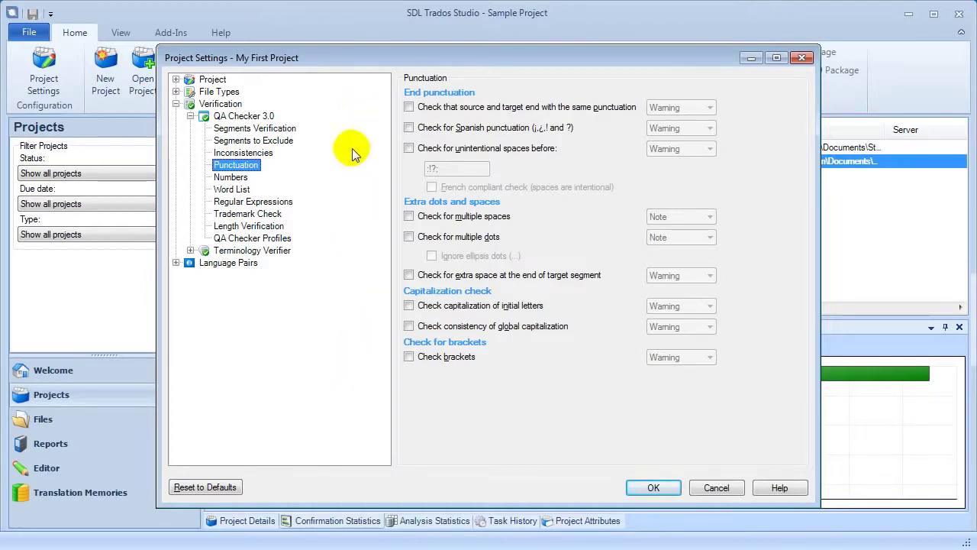
{"action": "left_click", "coordinate": [409, 107]}
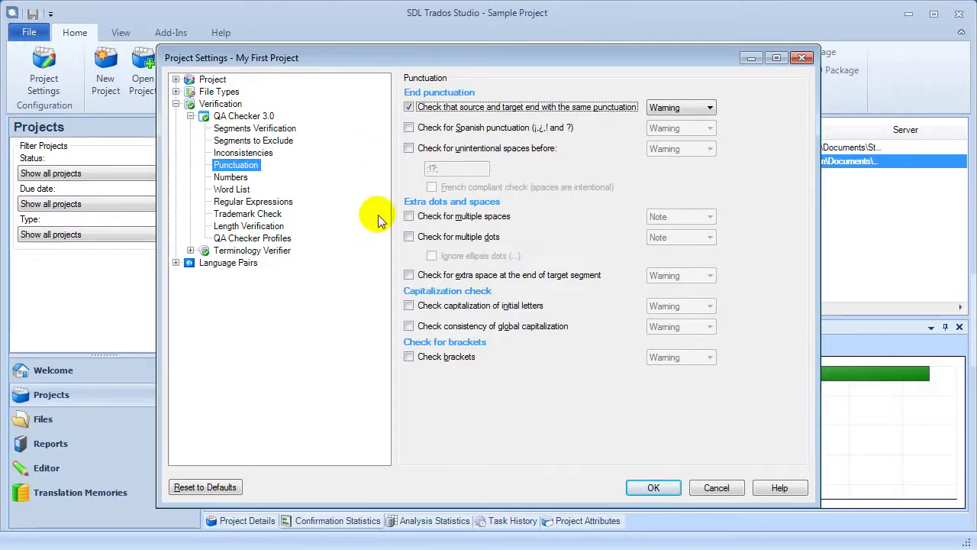
Enable the QA Checker's number check and measurement check.
{"action": "left_click", "coordinate": [233, 178]}
{"action": "left_click", "coordinate": [406, 95]}
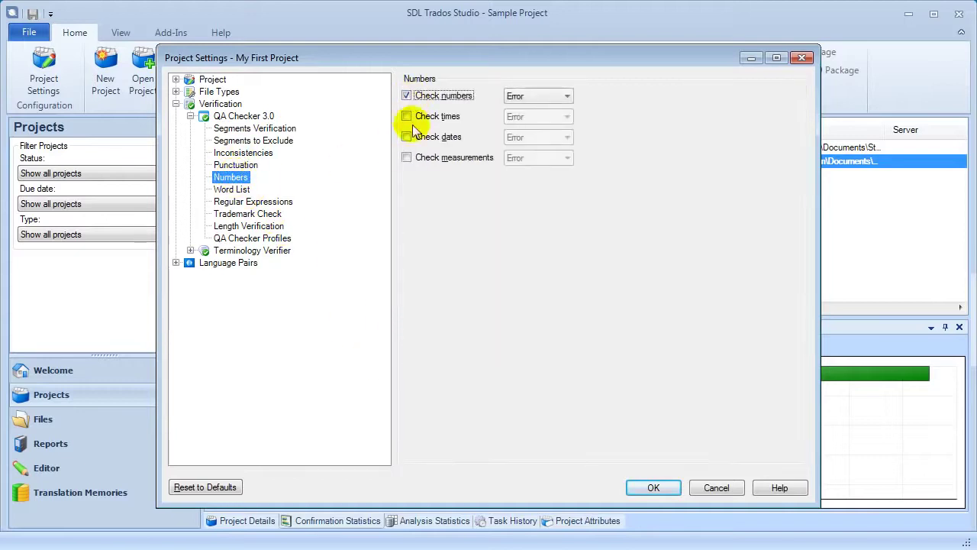
{"action": "left_click", "coordinate": [407, 158]}
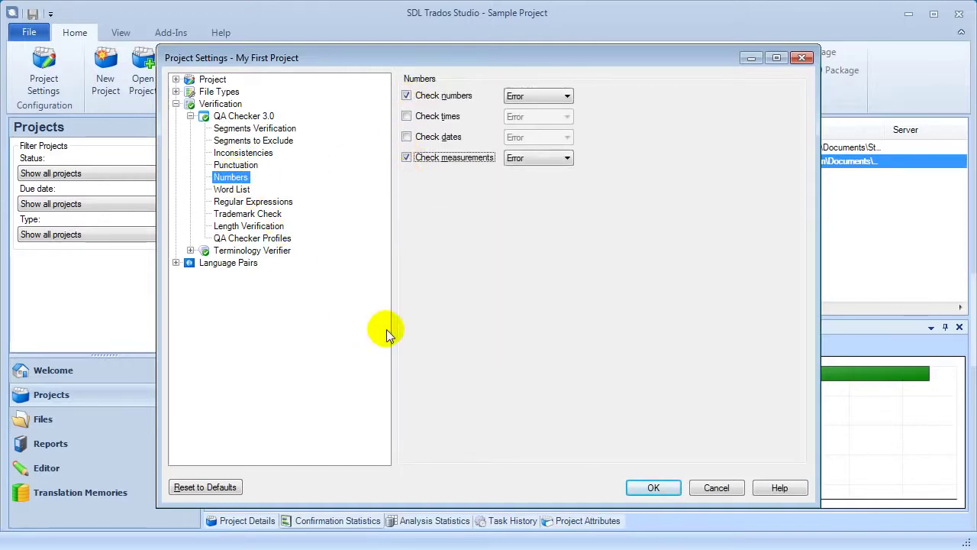
Review the Regular Expressions and Segments Verification checks and apply the project settings.
{"action": "left_click", "coordinate": [255, 203]}
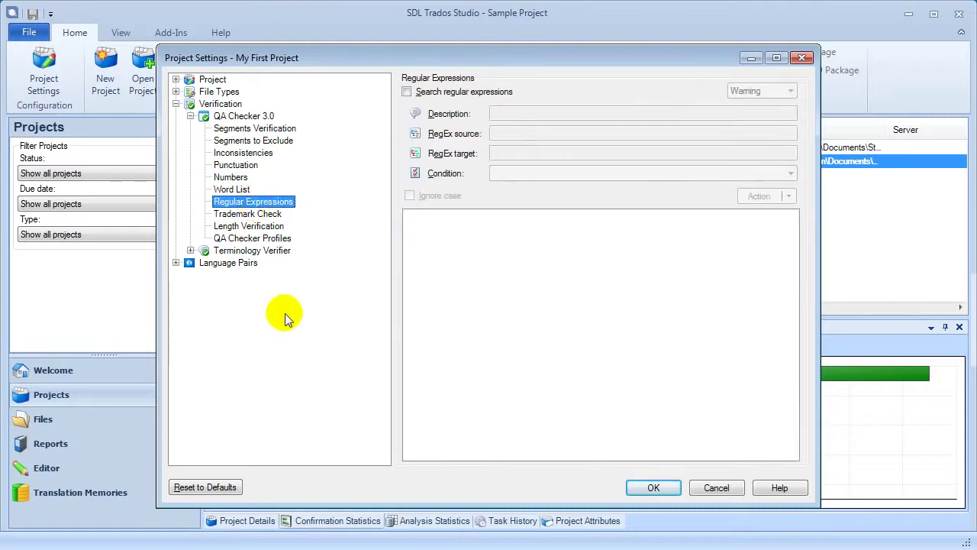
{"action": "left_click", "coordinate": [281, 128]}
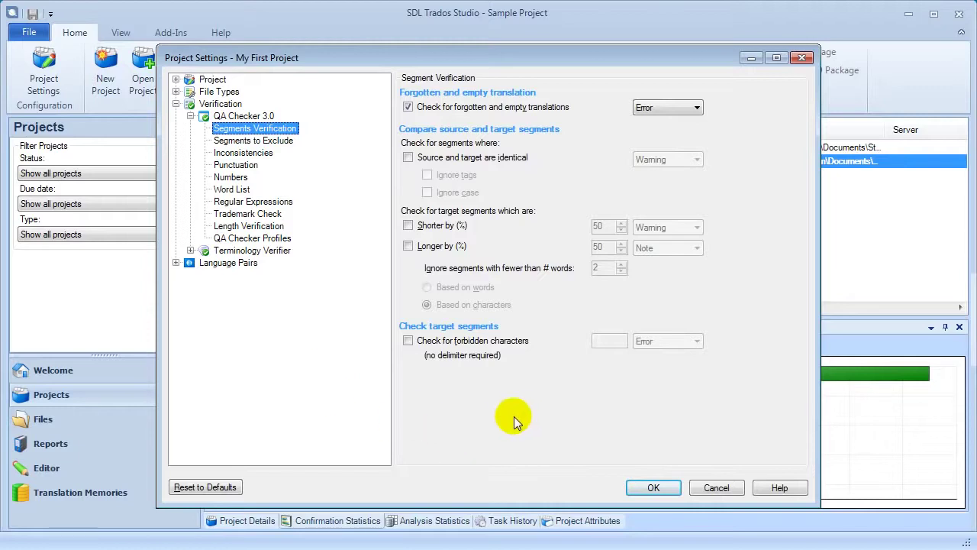
{"action": "left_click", "coordinate": [654, 488]}
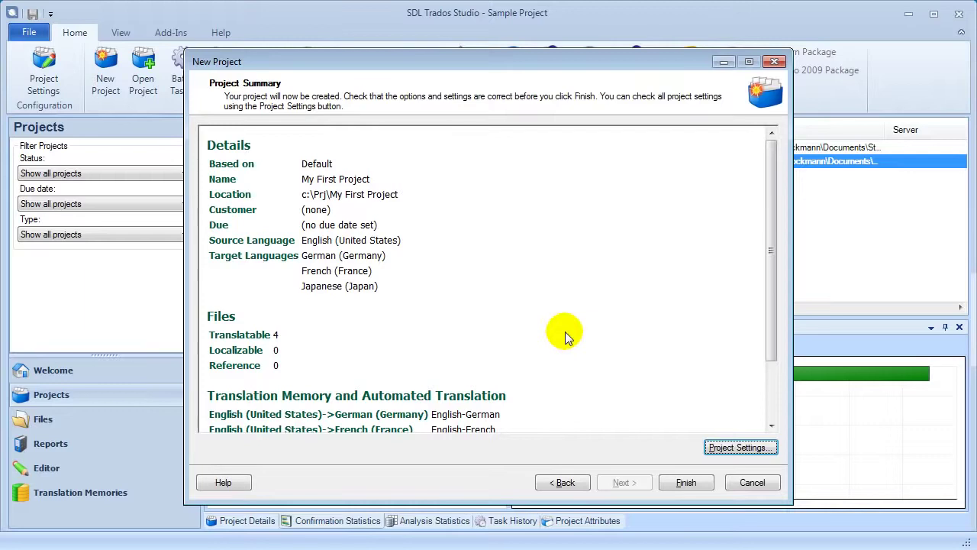
Create and prepare the project, keep the option not to store settings for future use, and close the wizard.
{"action": "left_click", "coordinate": [691, 481]}
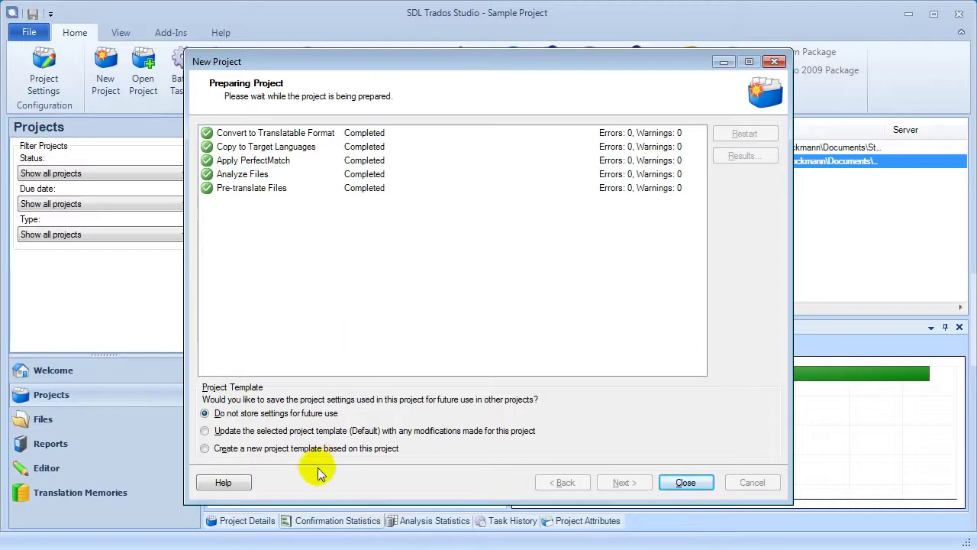
{"action": "left_click", "coordinate": [317, 429]}
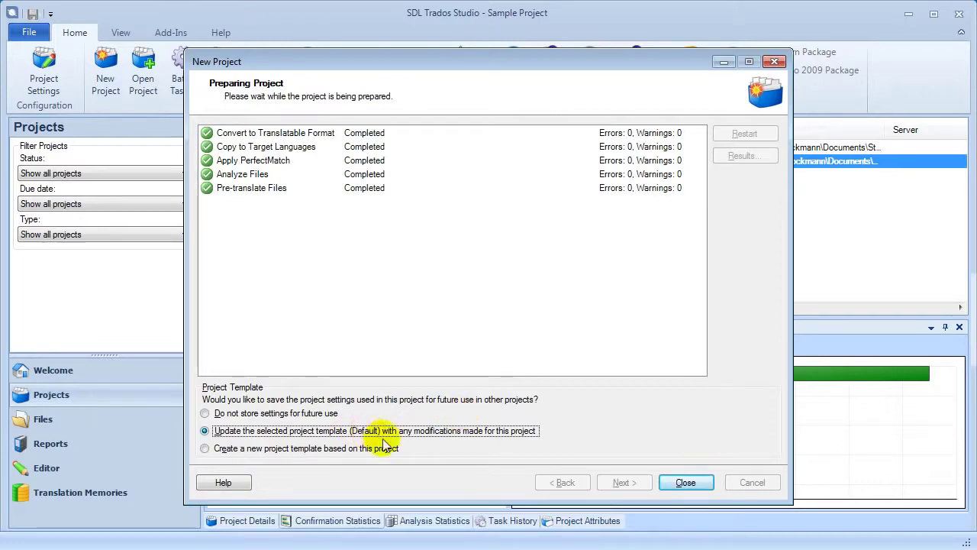
{"action": "left_click", "coordinate": [278, 451]}
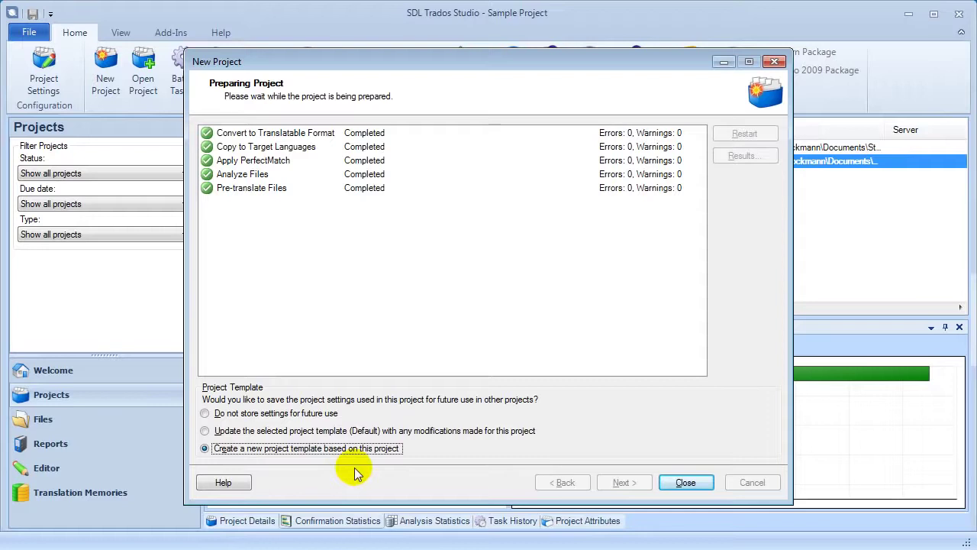
{"action": "left_click", "coordinate": [303, 414]}
{"action": "left_click", "coordinate": [688, 479]}
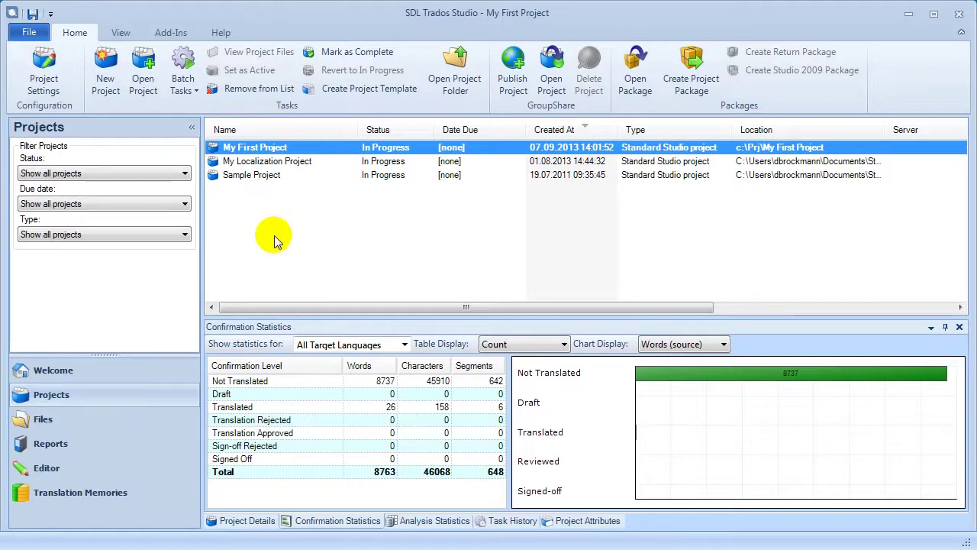
Examine the Japanese Analyze Files report, including its totals and the details for each file.
{"action": "left_click", "coordinate": [74, 449]}
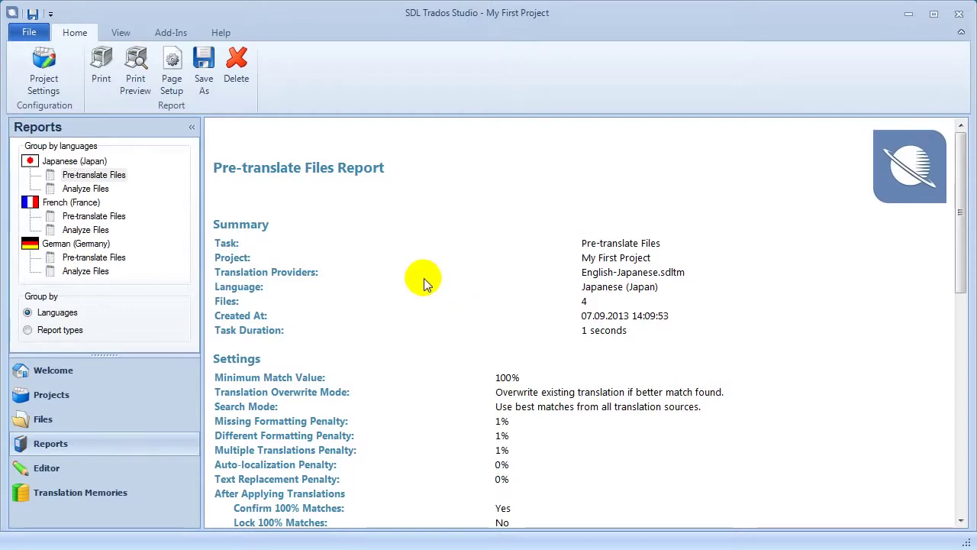
{"action": "left_click", "coordinate": [96, 189]}
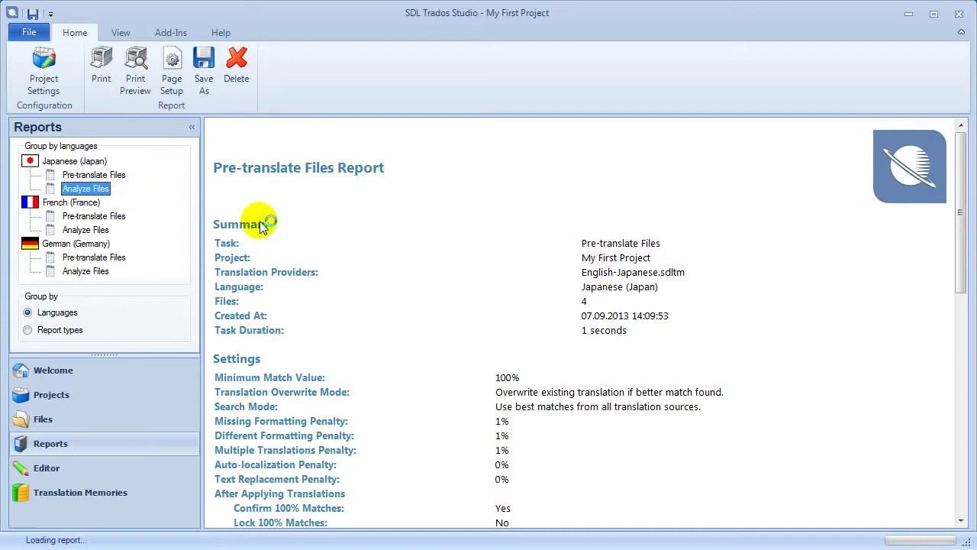
{"action": "left_click", "coordinate": [449, 294]}
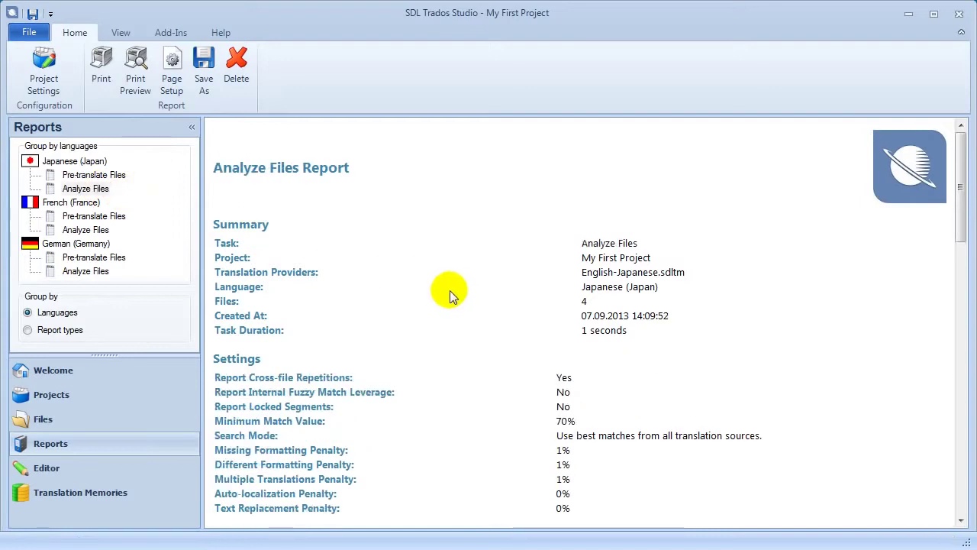
{"action": "scroll", "coordinate": [449, 294], "scroll_direction": "down", "scroll_amount": 10}
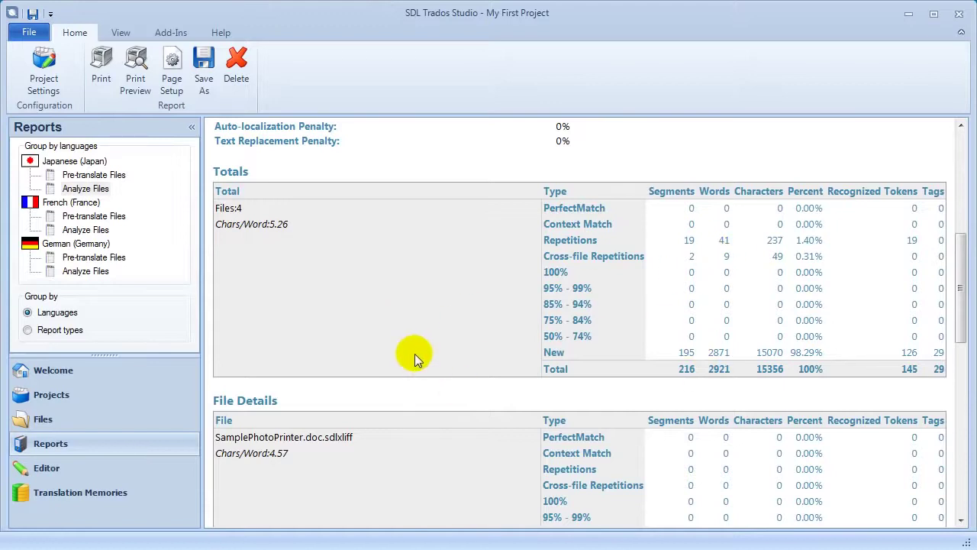
{"action": "scroll", "coordinate": [421, 352], "scroll_direction": "down", "scroll_amount": 12}
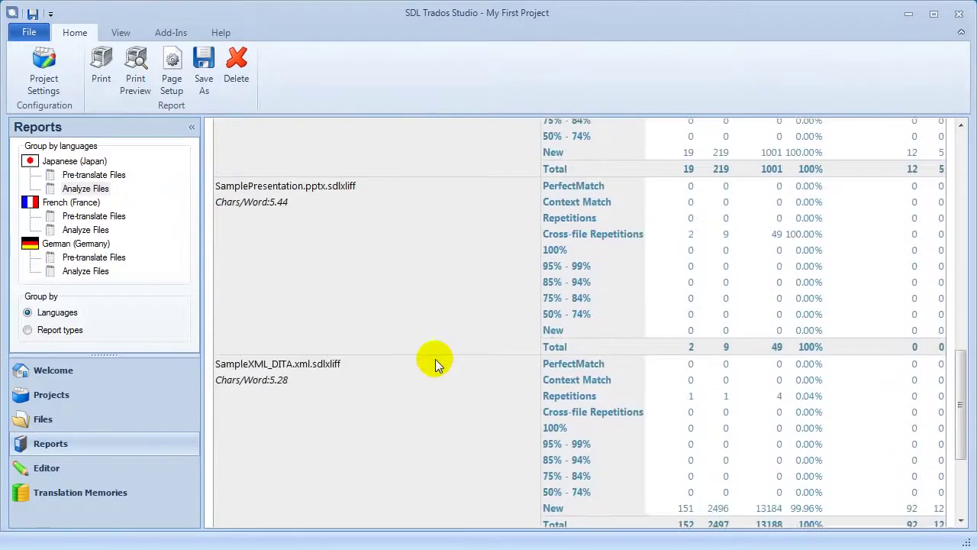
{"action": "scroll", "coordinate": [435, 359], "scroll_direction": "up", "scroll_amount": 15}
{"action": "scroll", "coordinate": [431, 360], "scroll_direction": "down", "scroll_amount": 3}
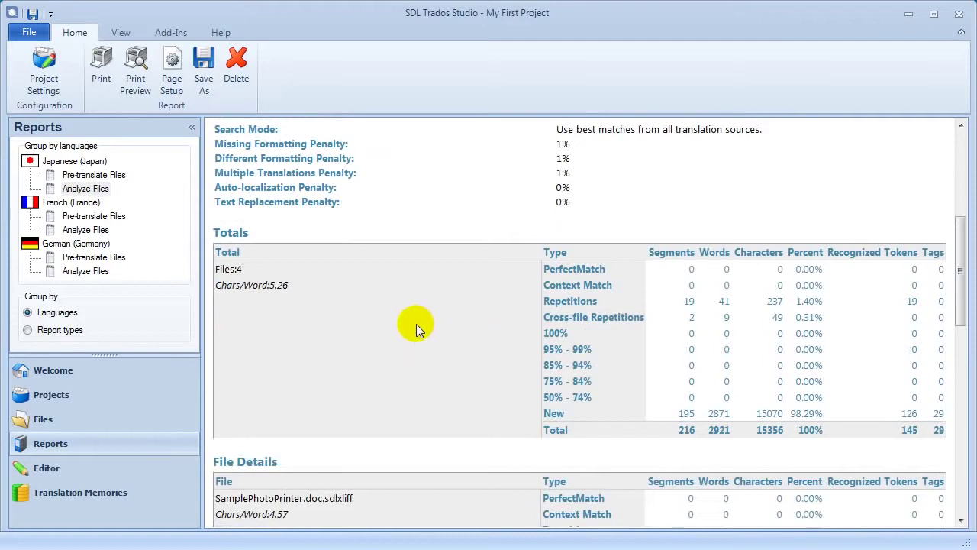
Examine the totals and file details of the German Analyze Files report for match categories.
{"action": "left_click", "coordinate": [85, 271]}
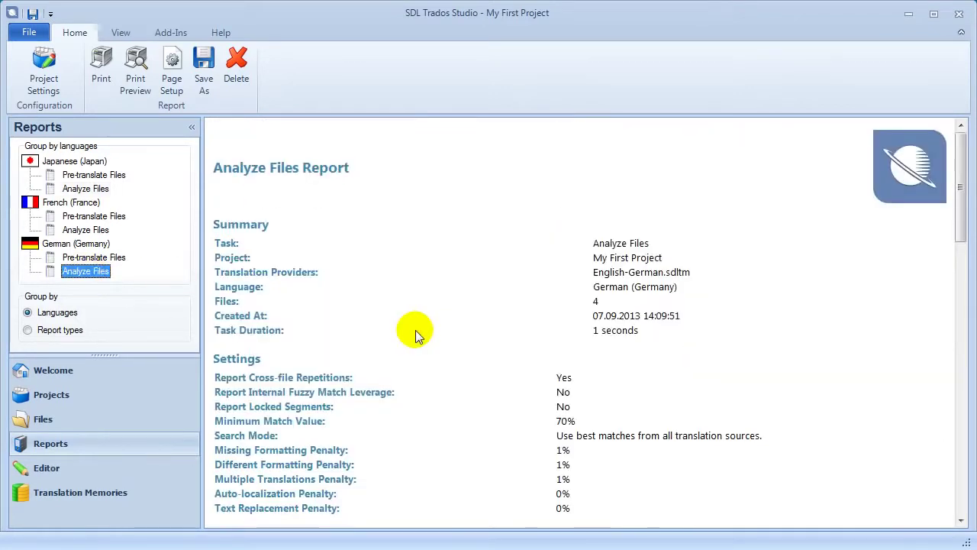
{"action": "scroll", "coordinate": [448, 354], "scroll_direction": "down", "scroll_amount": 8}
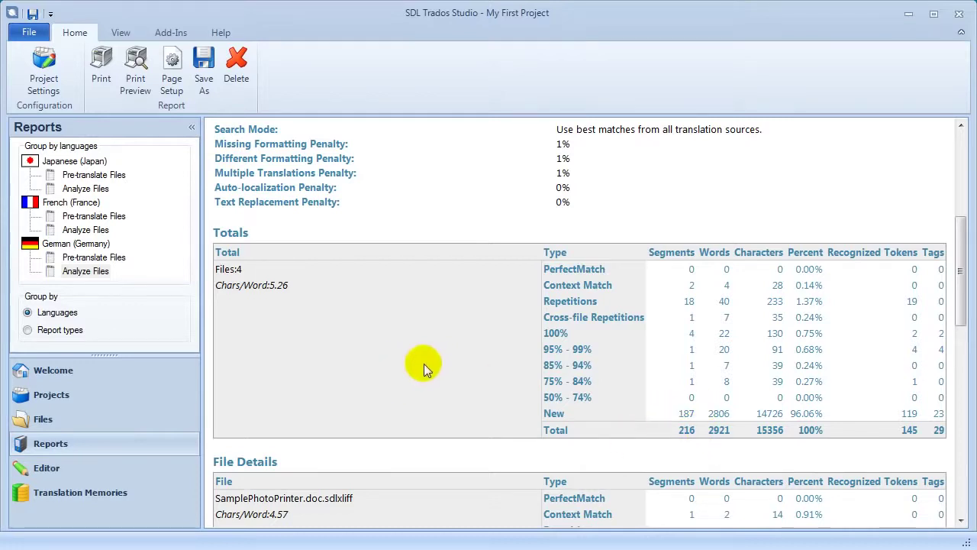
{"action": "scroll", "coordinate": [382, 370], "scroll_direction": "down", "scroll_amount": 10}
{"action": "scroll", "coordinate": [410, 378], "scroll_direction": "up", "scroll_amount": 12}
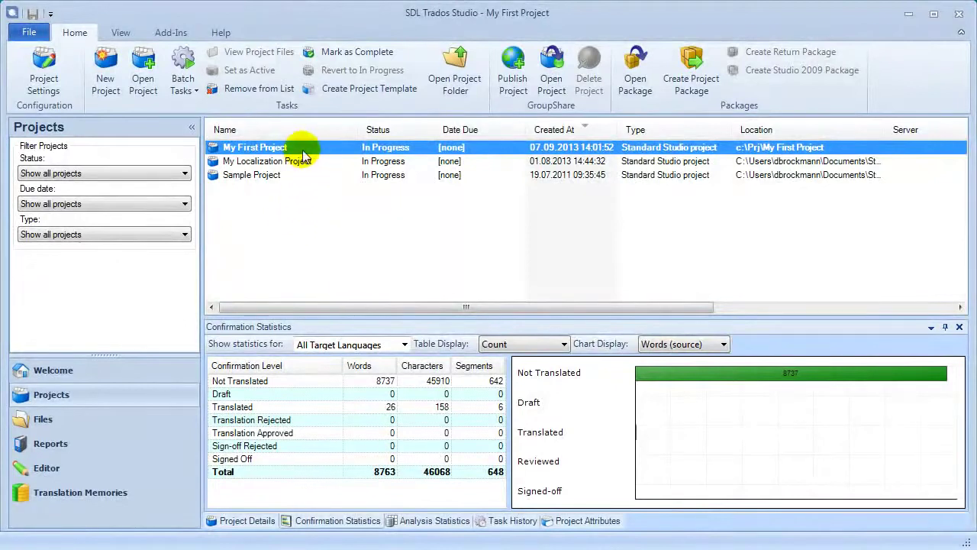
Open SamplePhotoPrinter.doc.sdlxliff from My First Project's German files for translation and confirm its first segment.
{"action": "double_click", "coordinate": [304, 152]}
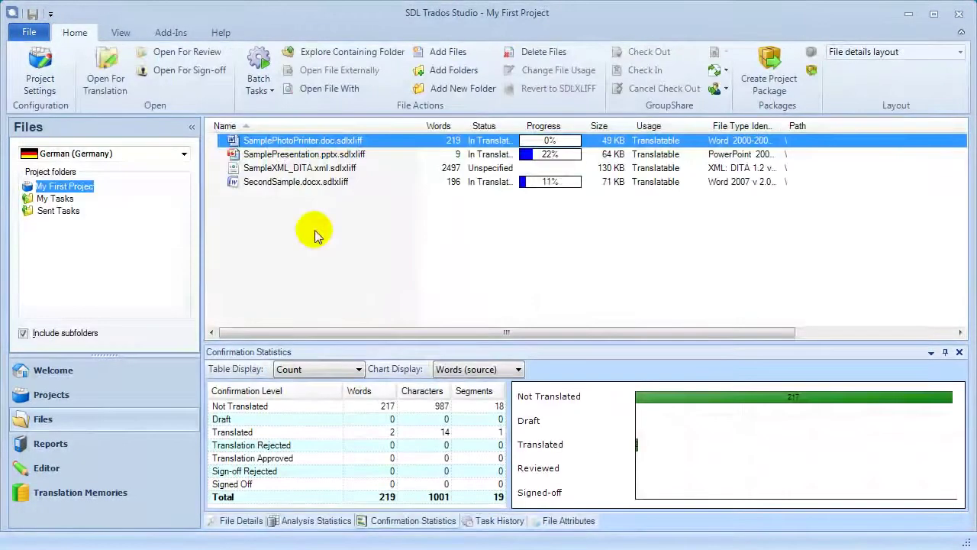
{"action": "double_click", "coordinate": [317, 142]}
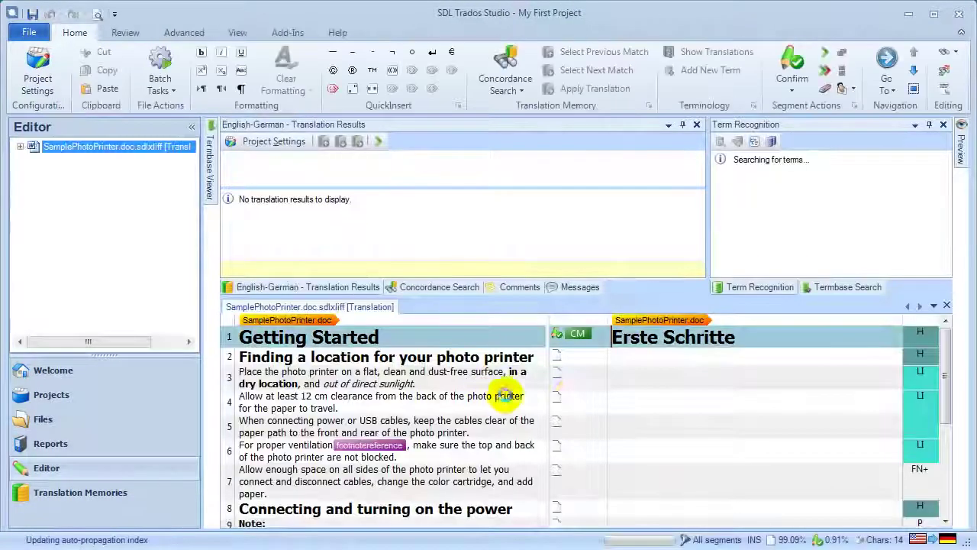
{"action": "key", "text": "ctrl+Return"}
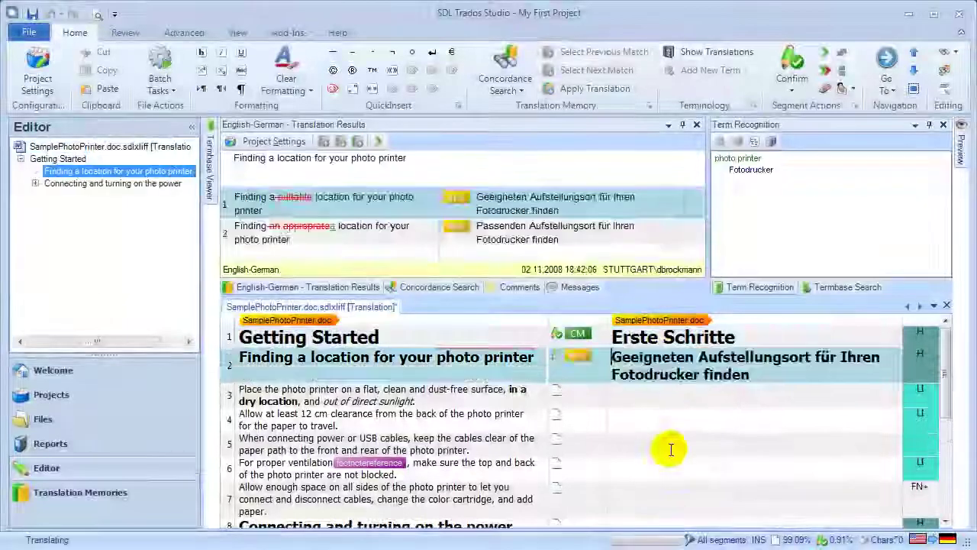